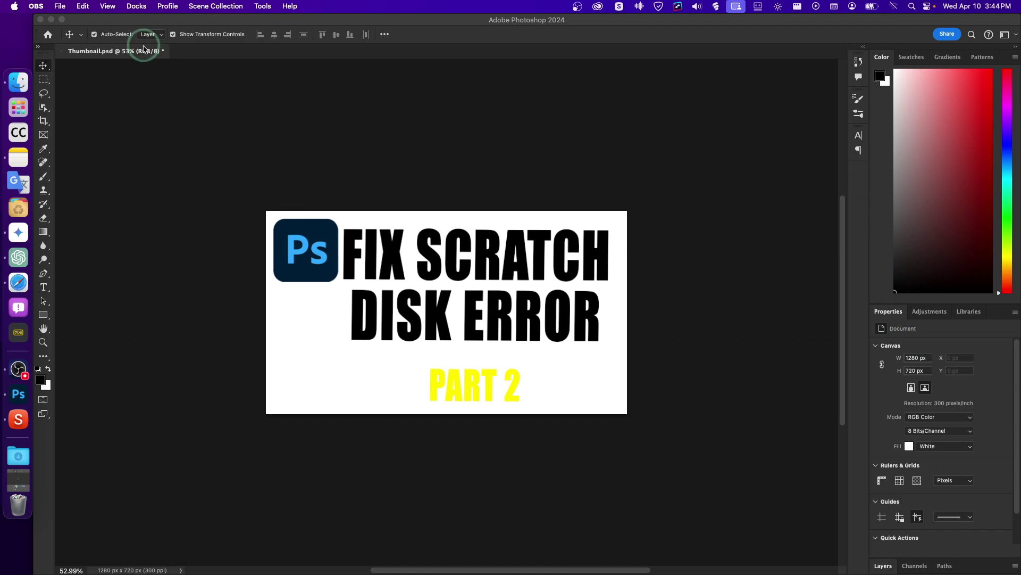
# Purge all cached data and histories in Photoshop and accept that this cannot be undone
pyautogui.click(127, 33)
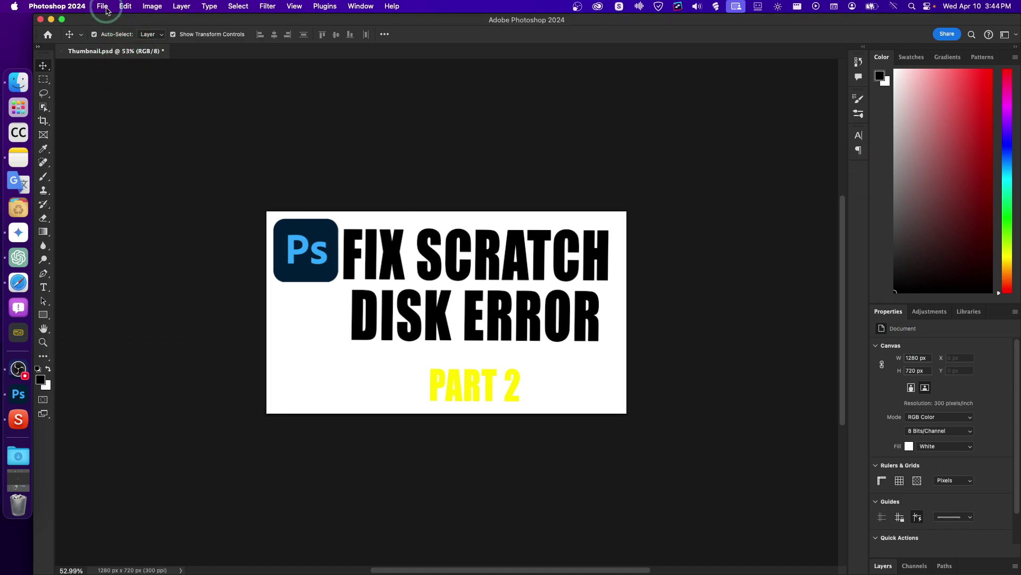
pyautogui.click(103, 6)
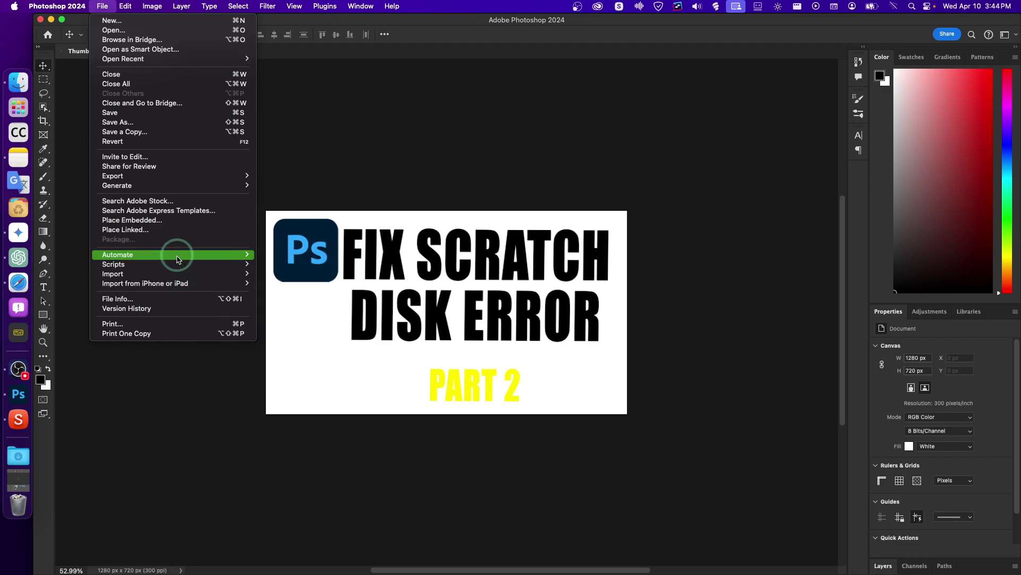
pyautogui.moveTo(132, 15)
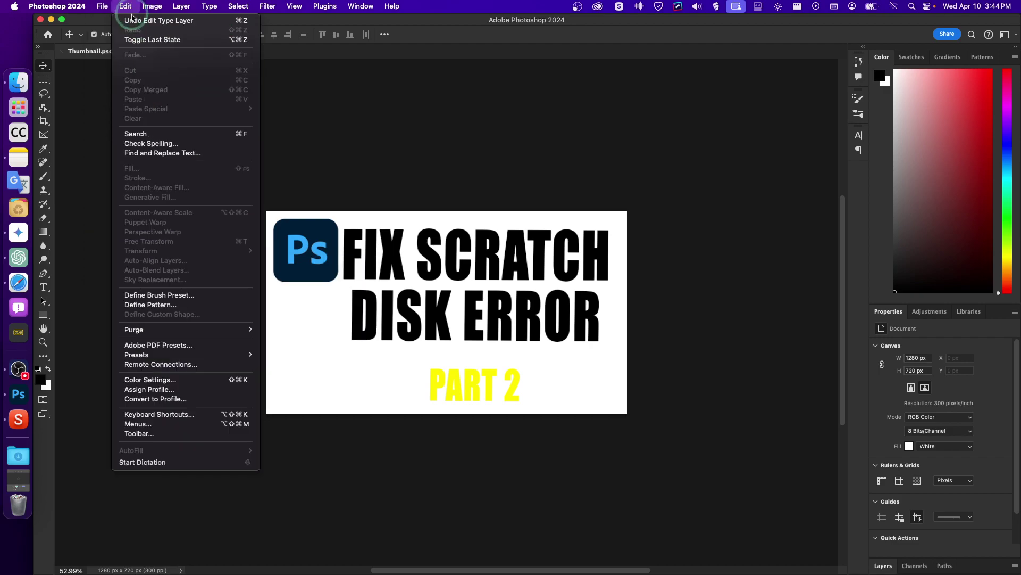
pyautogui.moveTo(137, 330)
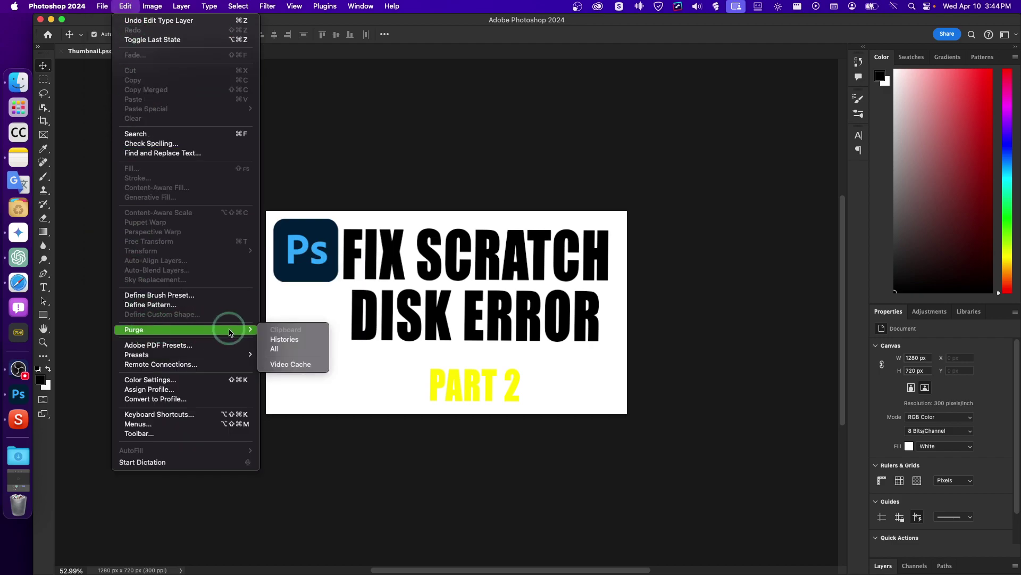
pyautogui.click(273, 349)
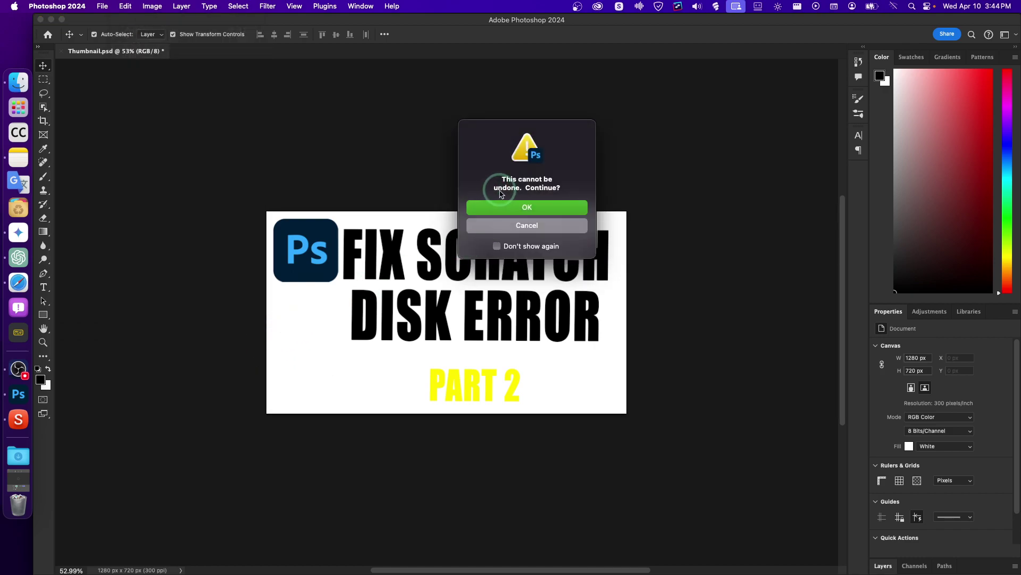
pyautogui.click(529, 206)
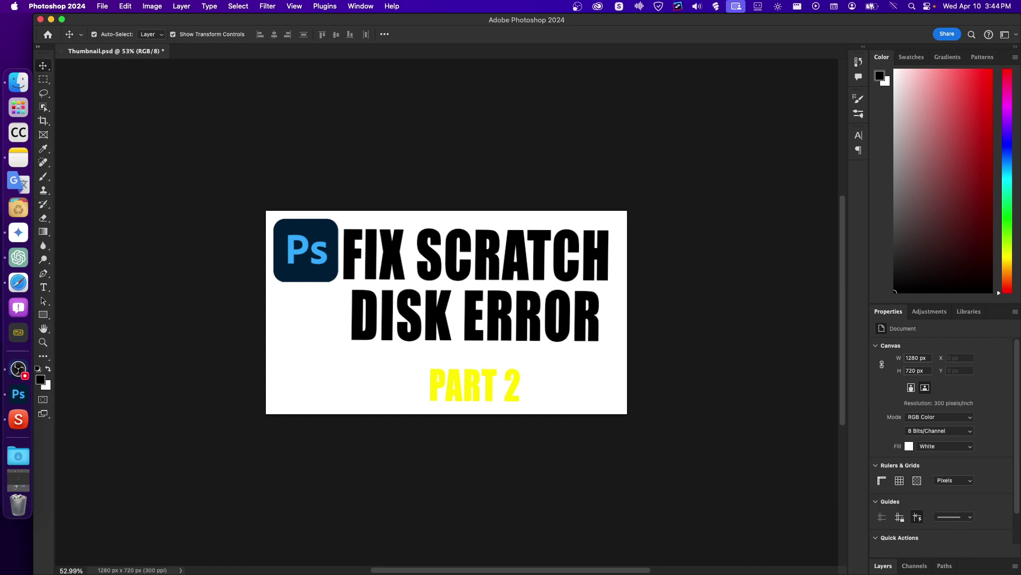
# Switch to Finder, bring up a file window and make it slightly taller
pyautogui.press('super+Tab')
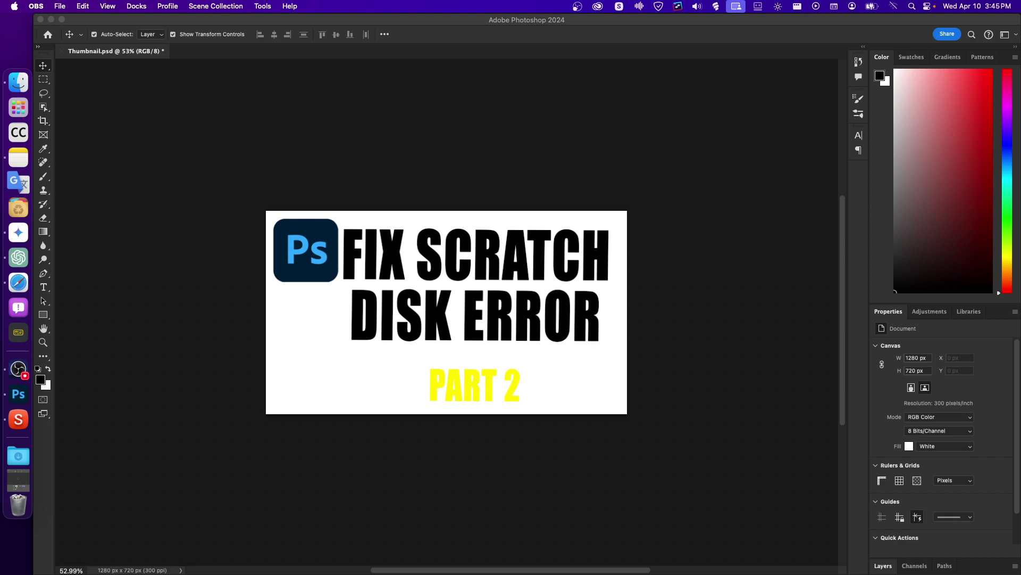
pyautogui.press('super+Tab')
pyautogui.click(19, 81)
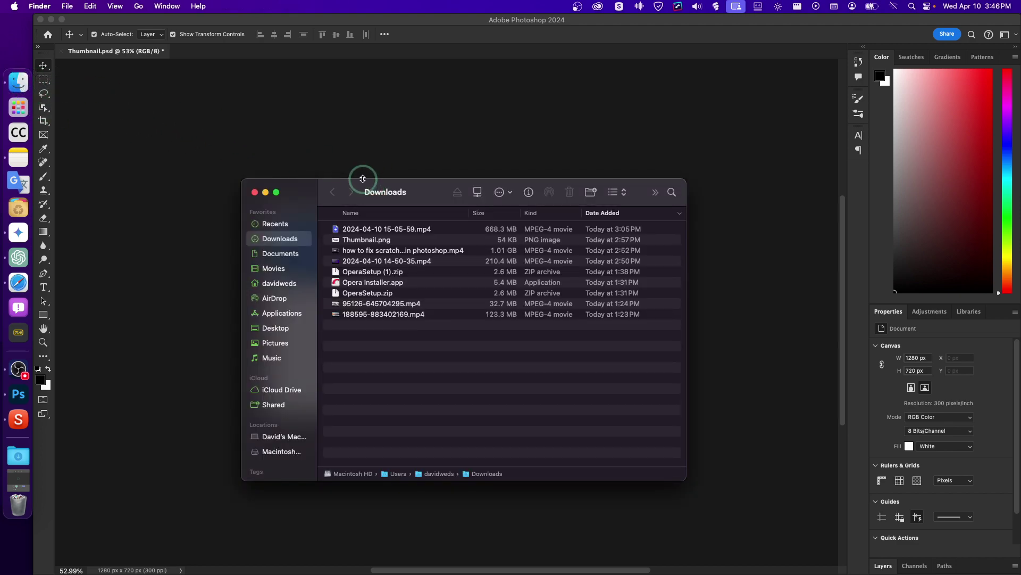
pyautogui.moveTo(358, 178); pyautogui.dragTo(358, 168)
# Use Go to Folder to open the system's temporary folder at the path /tmp
pyautogui.click(148, 7)
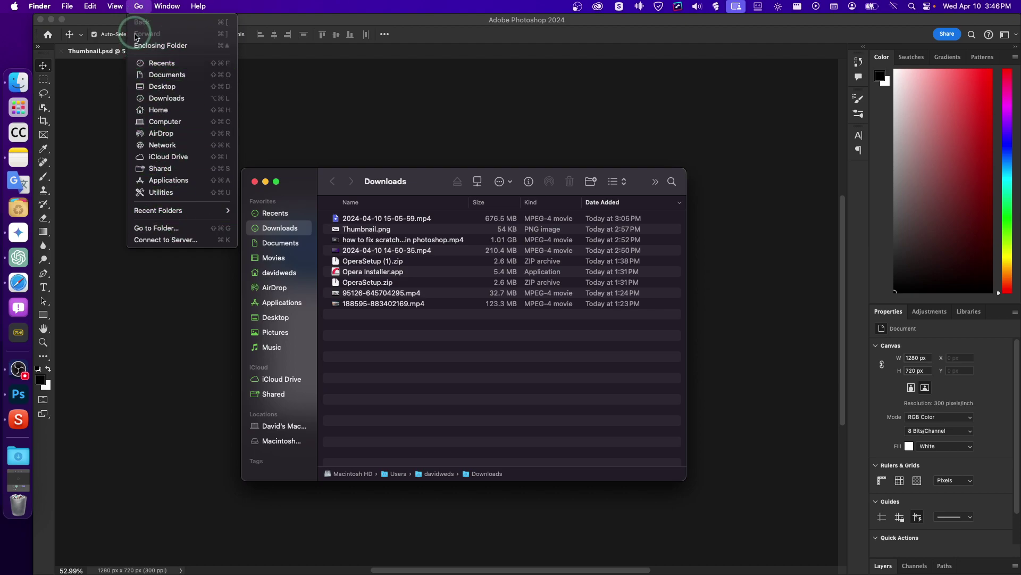
pyautogui.click(139, 8)
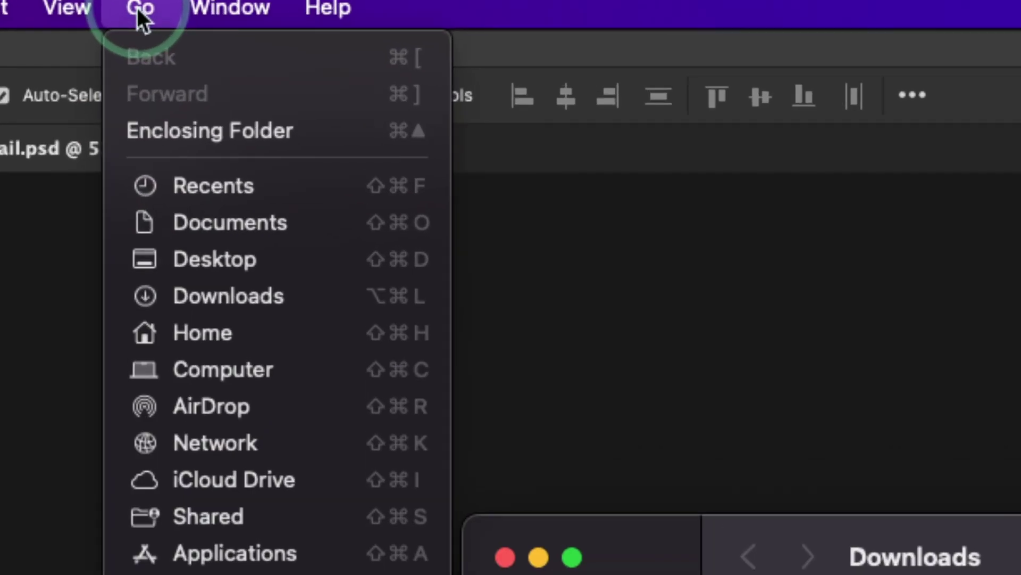
pyautogui.click(158, 72)
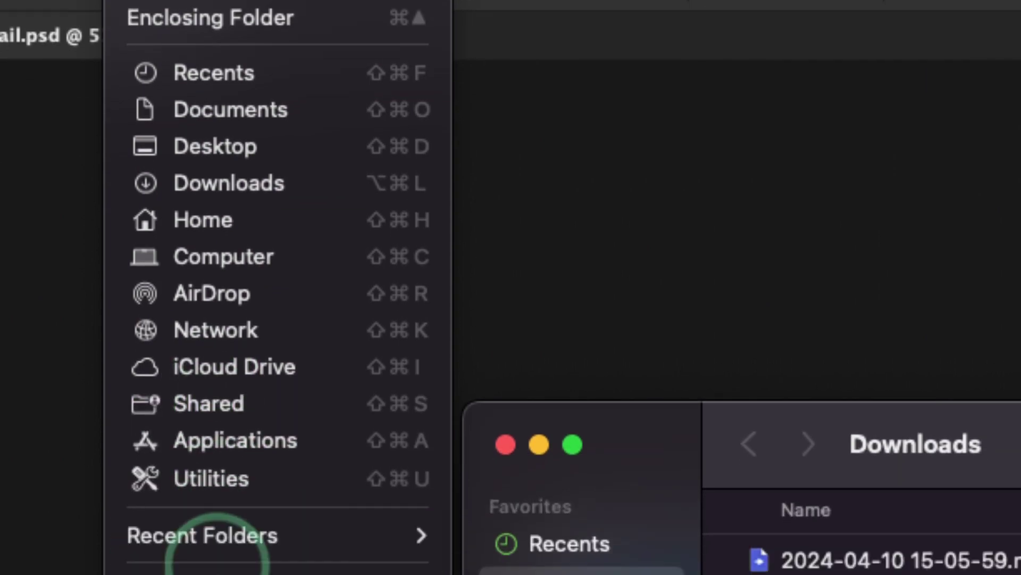
pyautogui.click(220, 550)
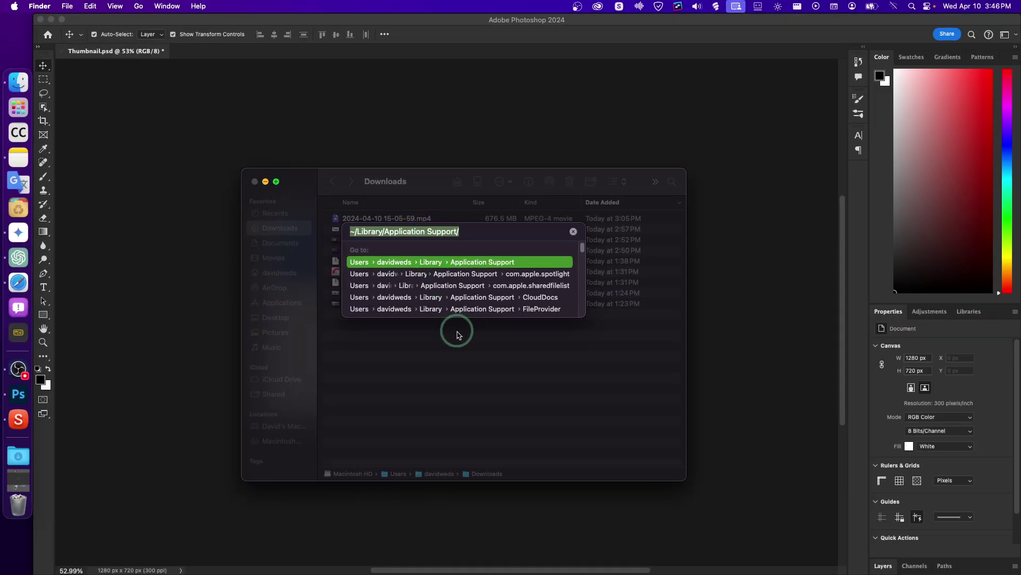
pyautogui.press('BackSpace')
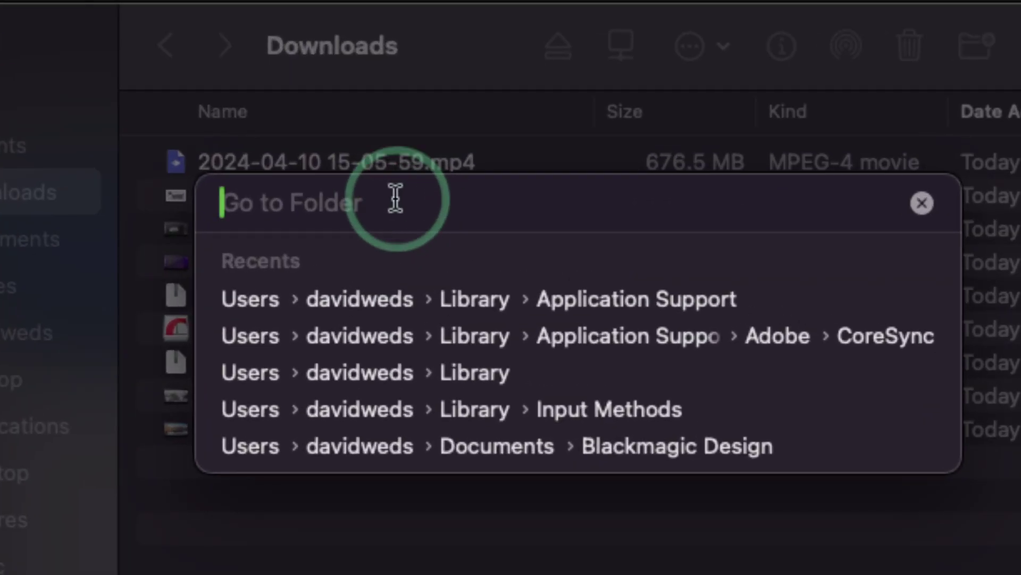
pyautogui.write('tmp')
pyautogui.press('BackSpace')
pyautogui.press('BackSpace')
pyautogui.press('BackSpace')
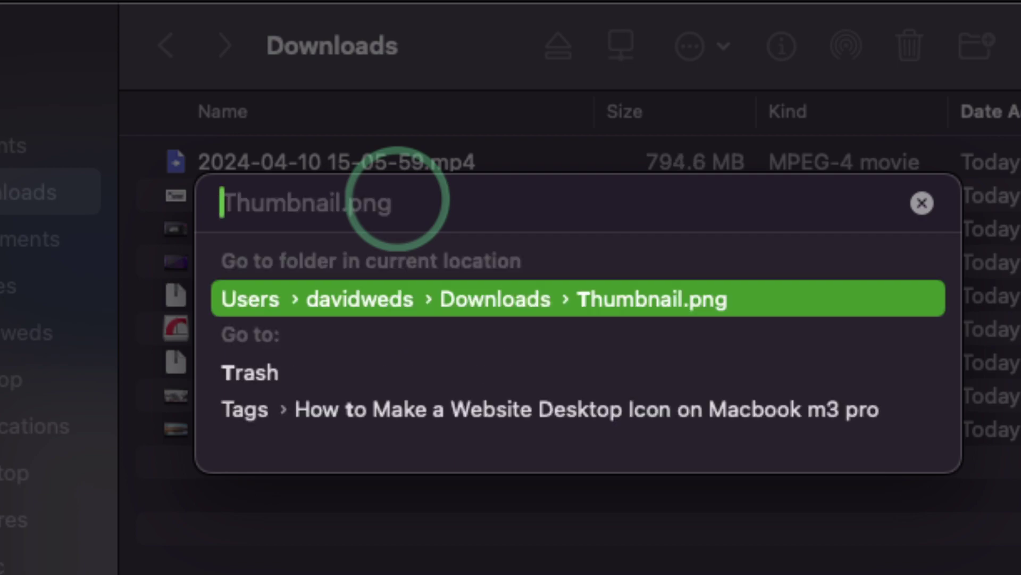
pyautogui.write('/tmp')
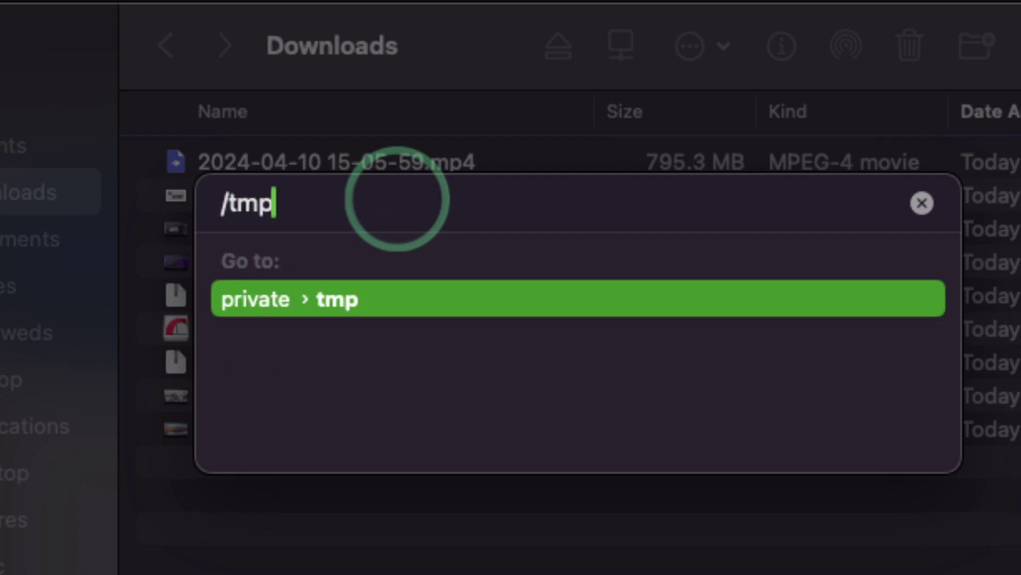
pyautogui.press('Return')
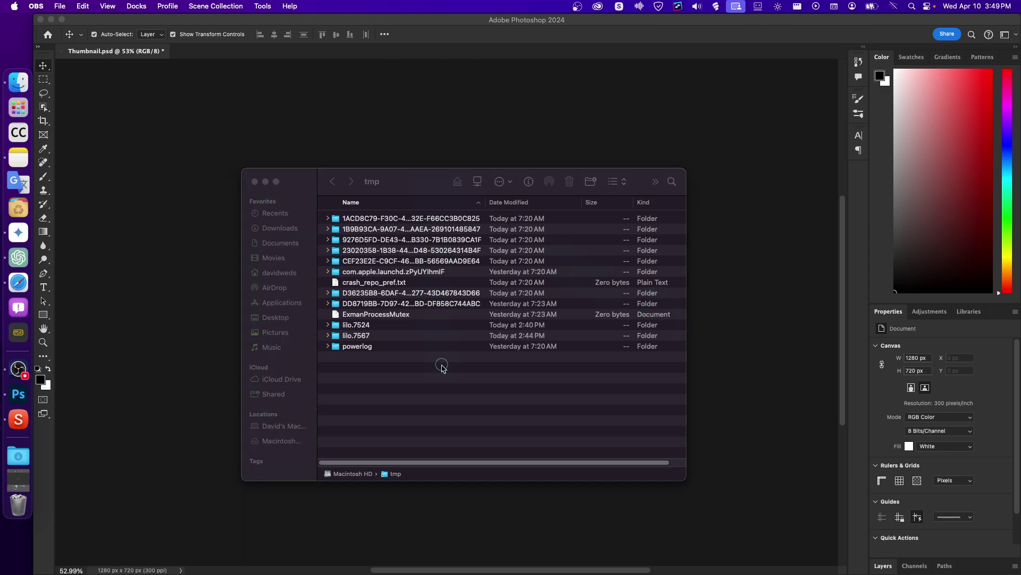
# Move all items in the tmp folder to the Trash and authorise the removal with the account password
pyautogui.moveTo(356, 378); pyautogui.dragTo(329, 217)
pyautogui.rightClick(328, 217)
pyautogui.click(377, 264)
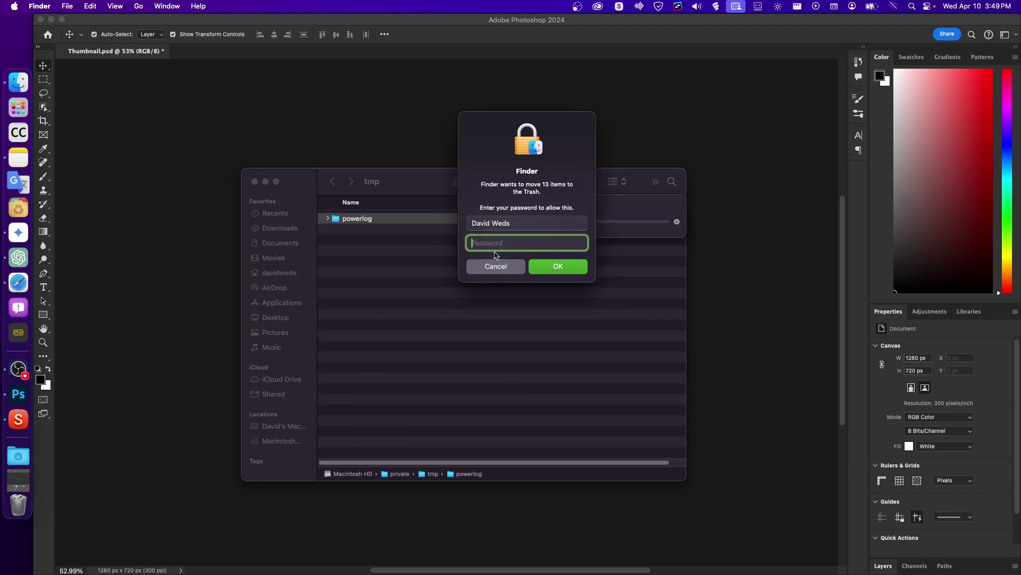
pyautogui.write('••••')
pyautogui.press('Return')
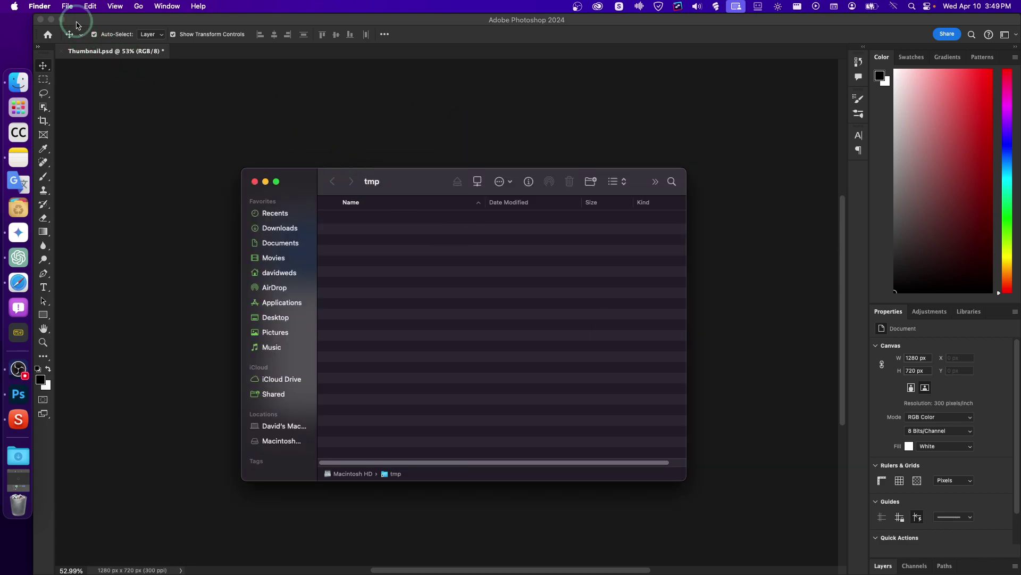
# Switch to Photoshop and close its window with Thumbnail.psd without saving the changes
pyautogui.click(76, 21)
pyautogui.click(41, 20)
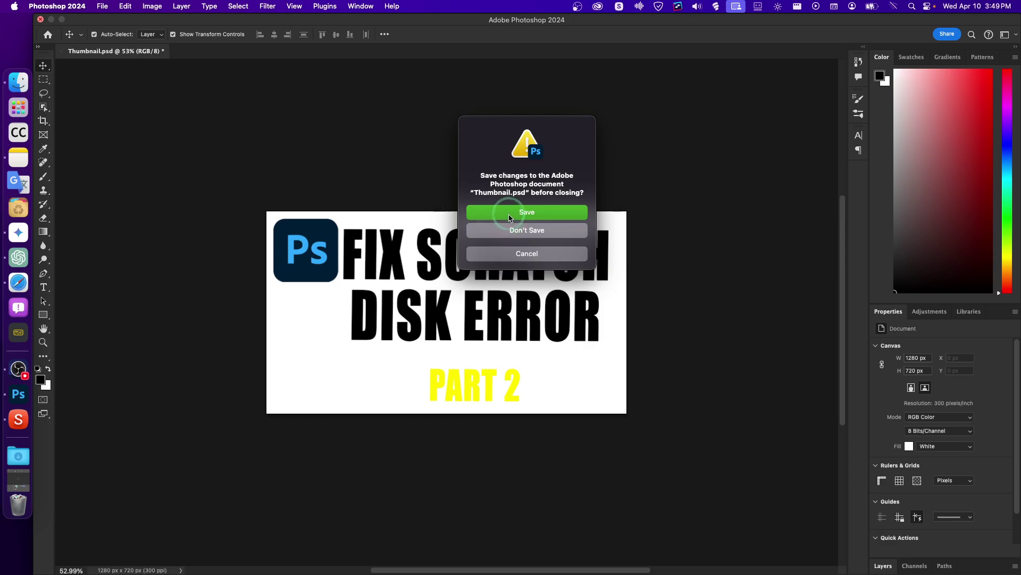
pyautogui.press('super+d')
# Permanently empty the Trash, with the tmp window moved higher on the desktop, and close that window
pyautogui.moveTo(431, 181); pyautogui.dragTo(436, 82)
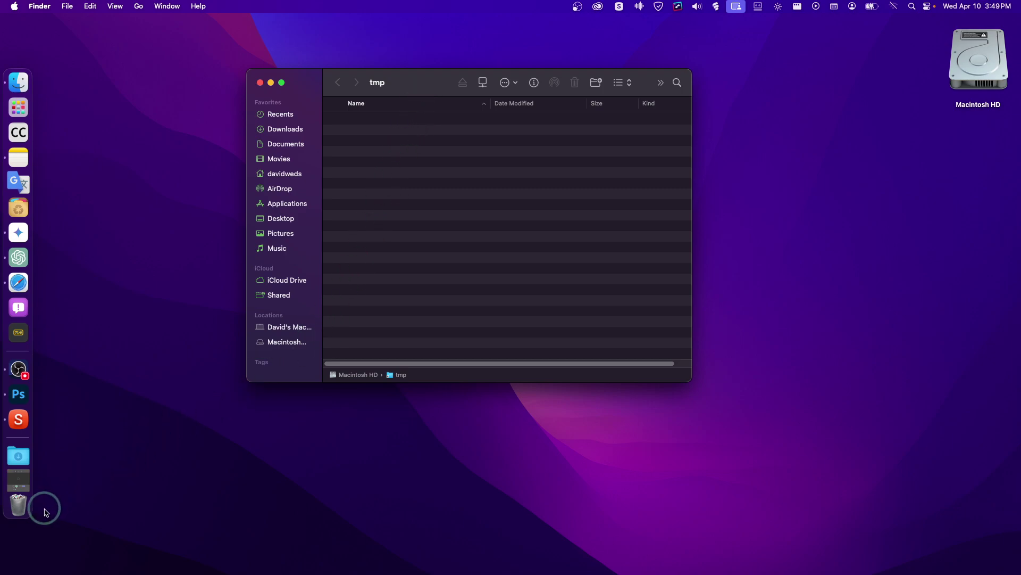
pyautogui.rightClick(13, 508)
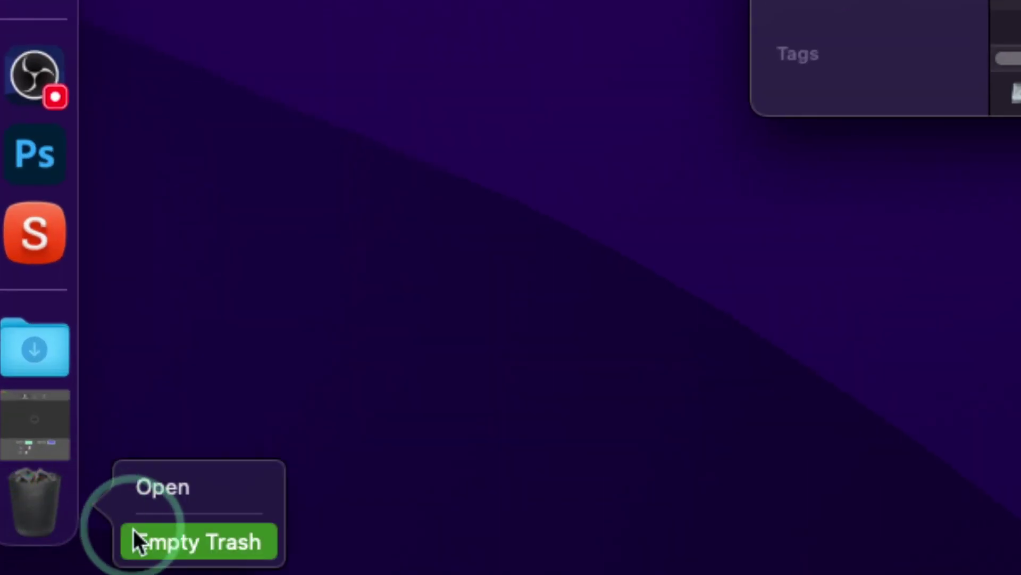
pyautogui.click(134, 532)
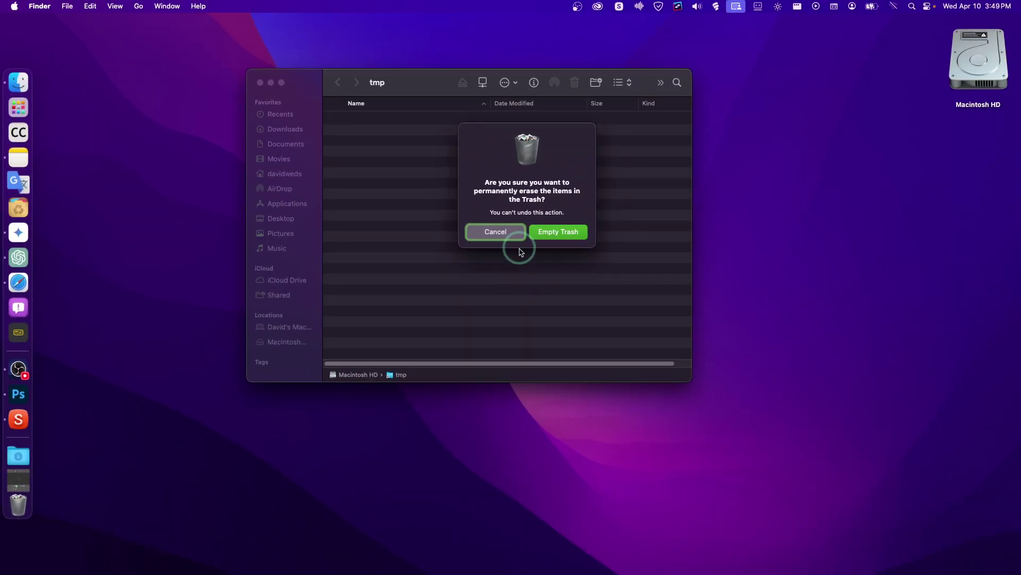
pyautogui.click(547, 232)
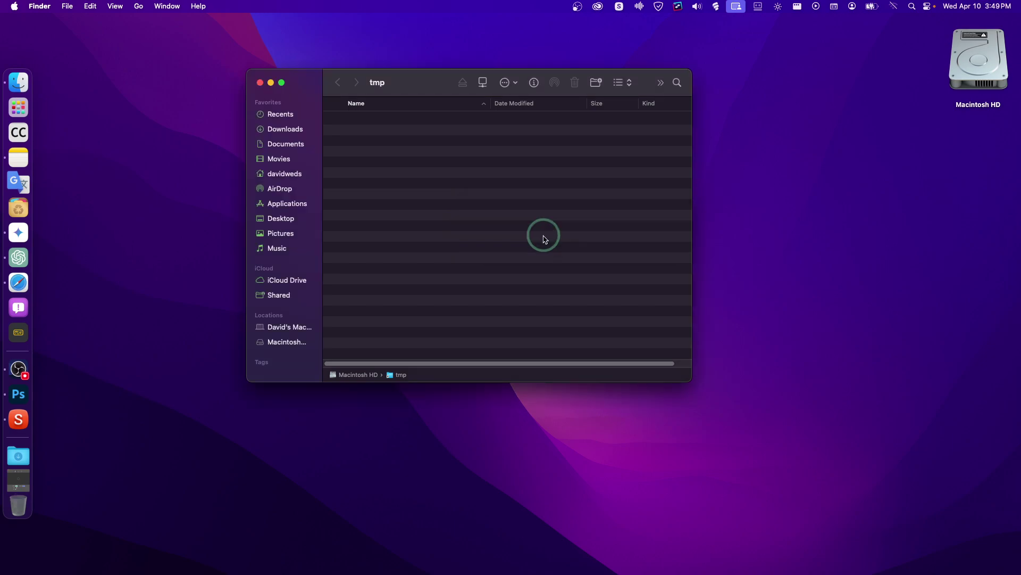
pyautogui.click(260, 82)
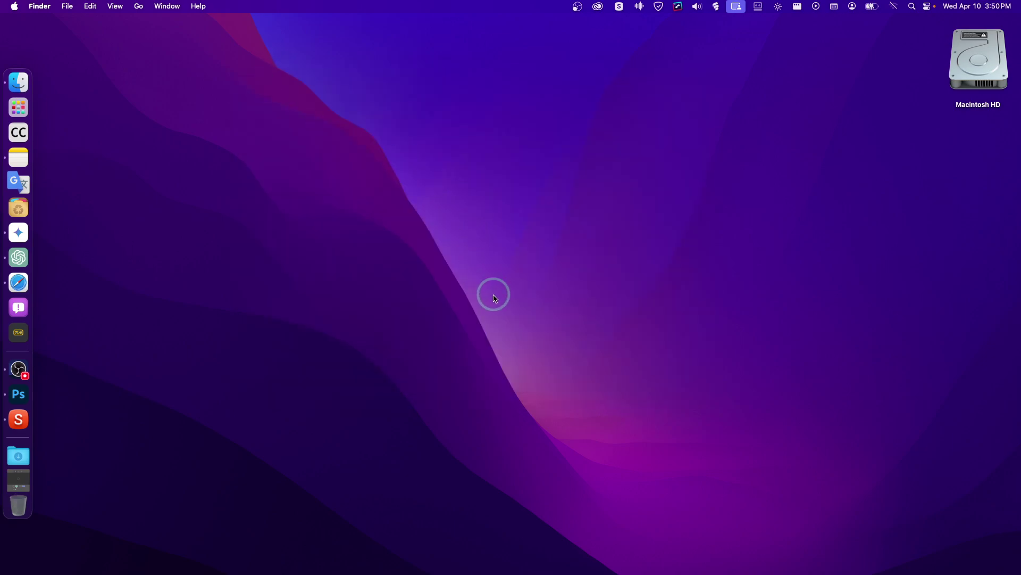
# In Safari, open the 7-day free trial page for CleanMyMac X, review its plan options and return to the product page
pyautogui.click(708, 483)
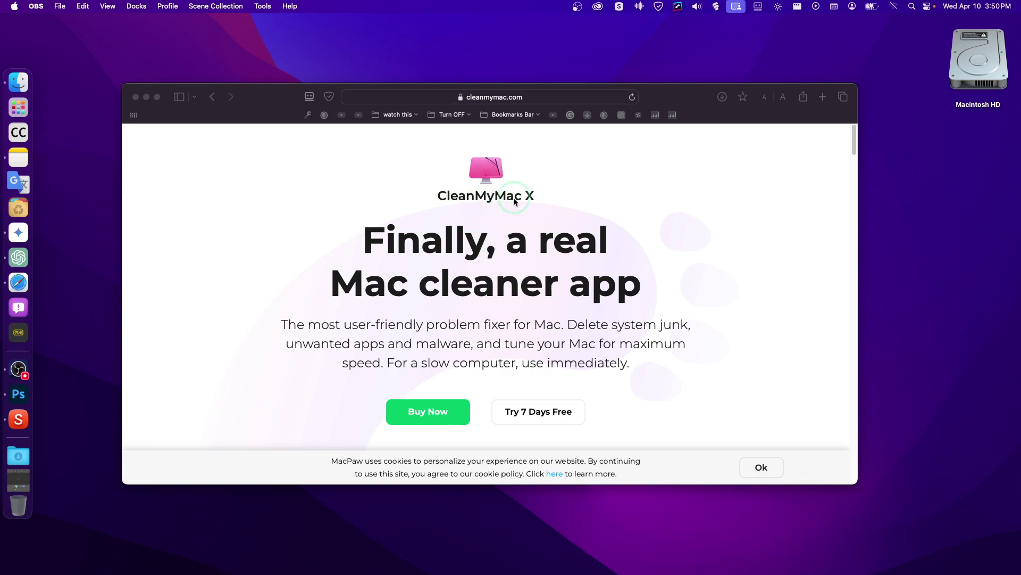
pyautogui.scroll(-1, 429, 361)
pyautogui.click(514, 386)
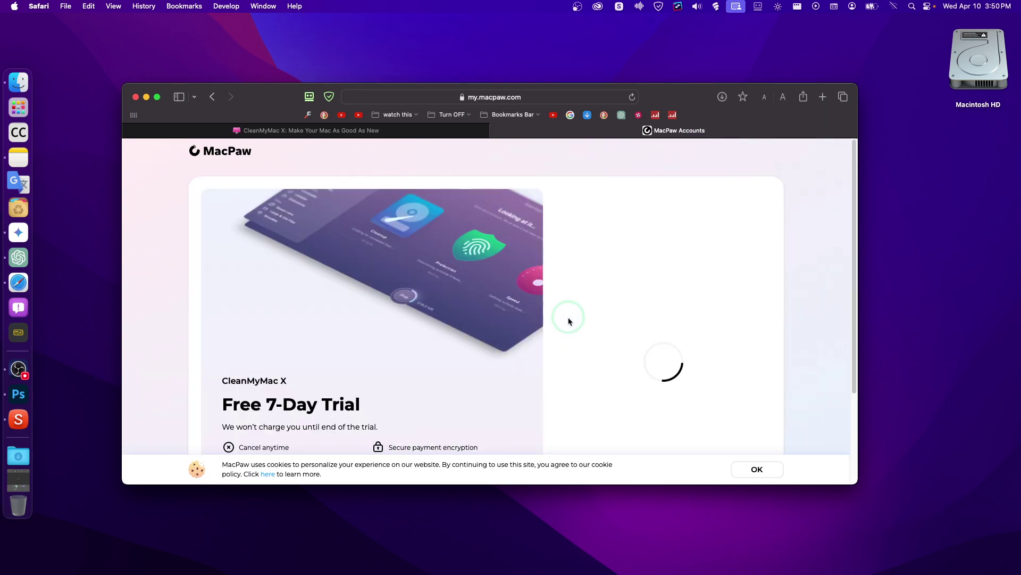
pyautogui.scroll(-1, 524, 310)
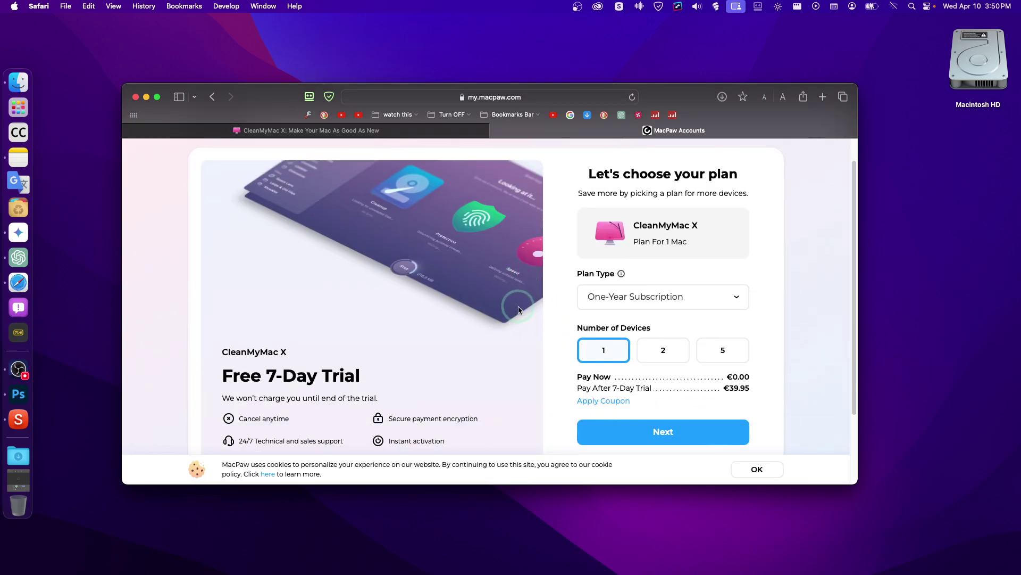
pyautogui.scroll(-3, 518, 307)
pyautogui.scroll(4, 519, 307)
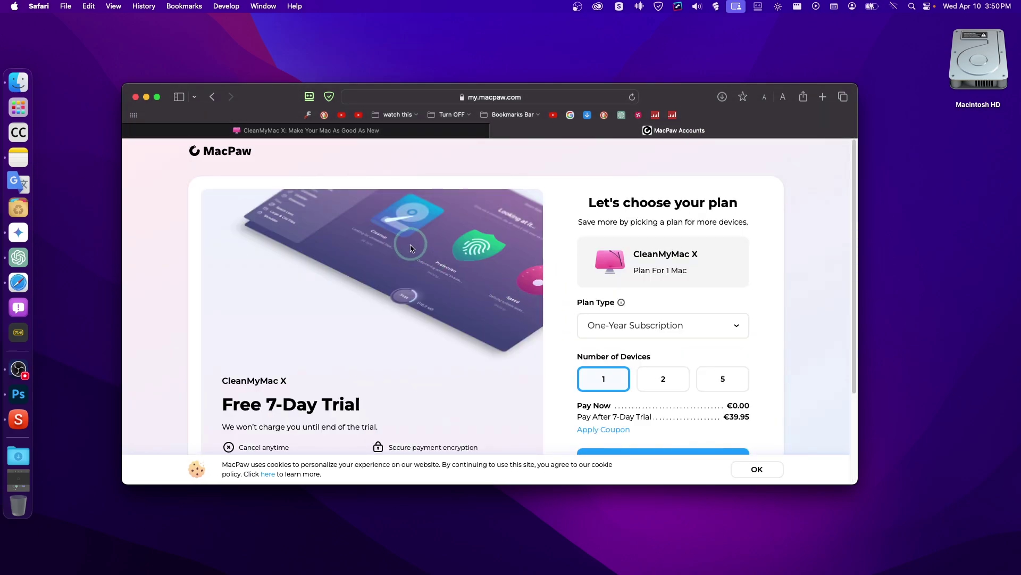
pyautogui.click(297, 132)
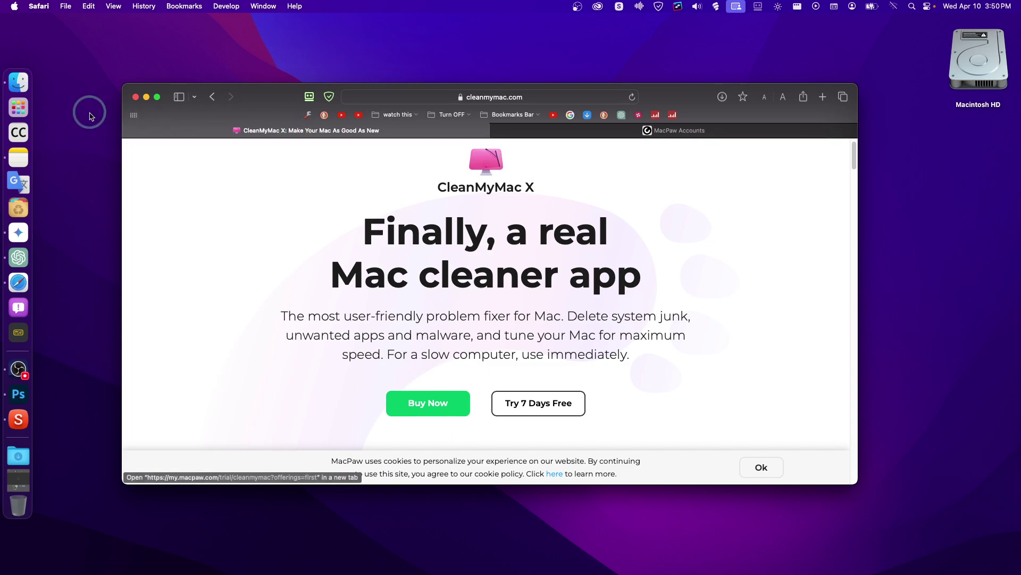
# Open the App Store and search it for "clean my"
pyautogui.click(14, 5)
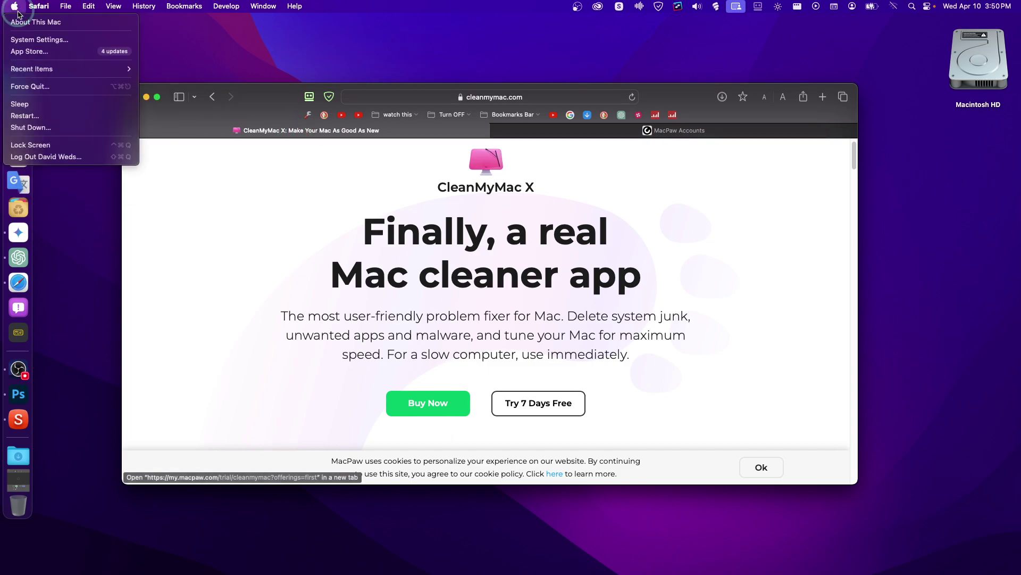
pyautogui.click(29, 51)
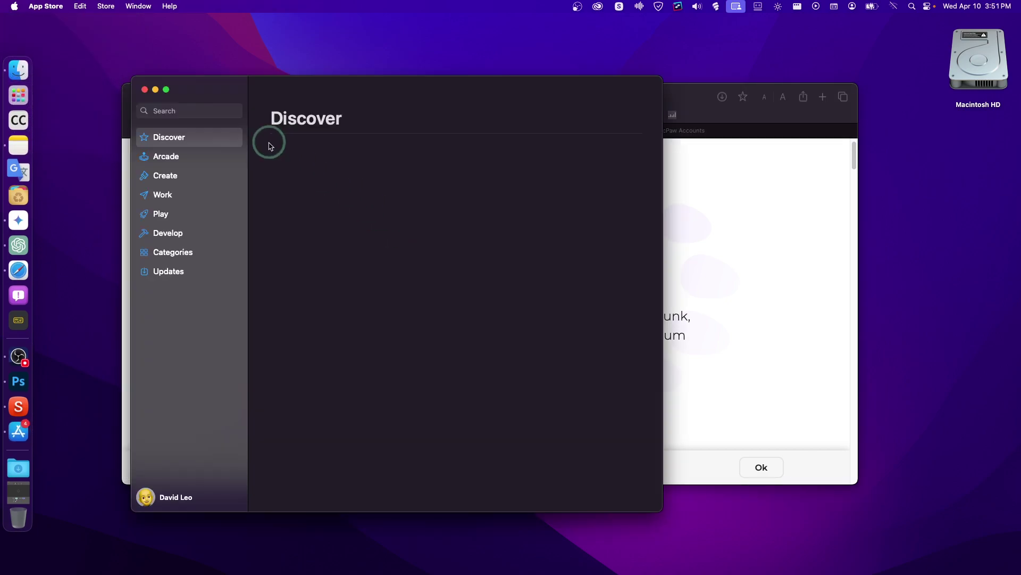
pyautogui.click(190, 110)
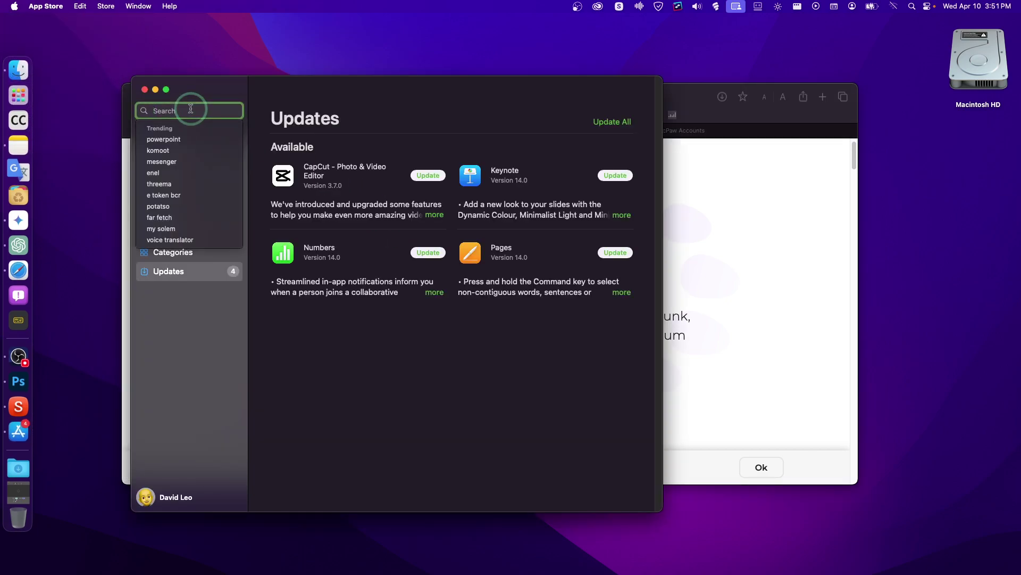
pyautogui.write('clean my')
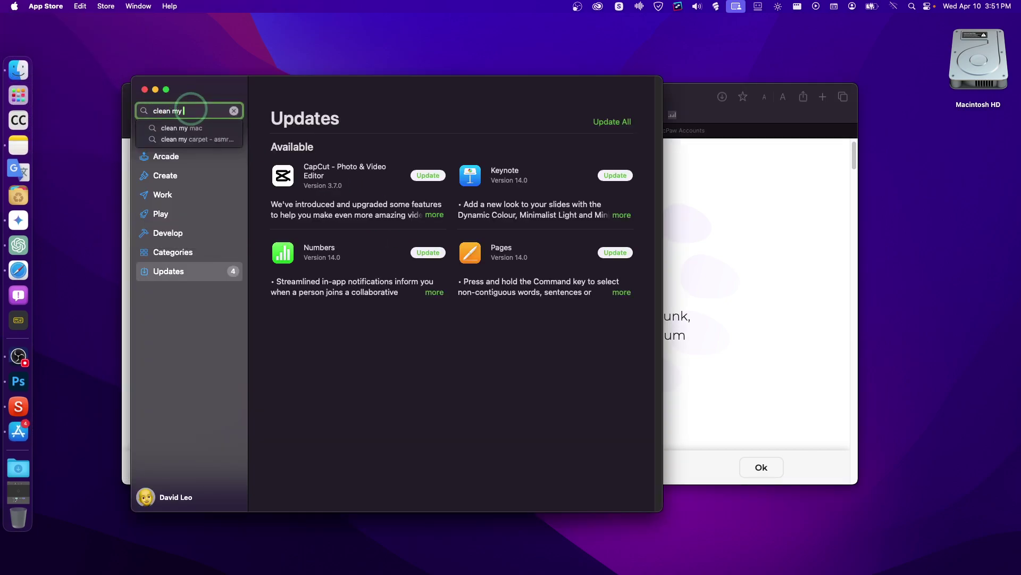
pyautogui.press('Return')
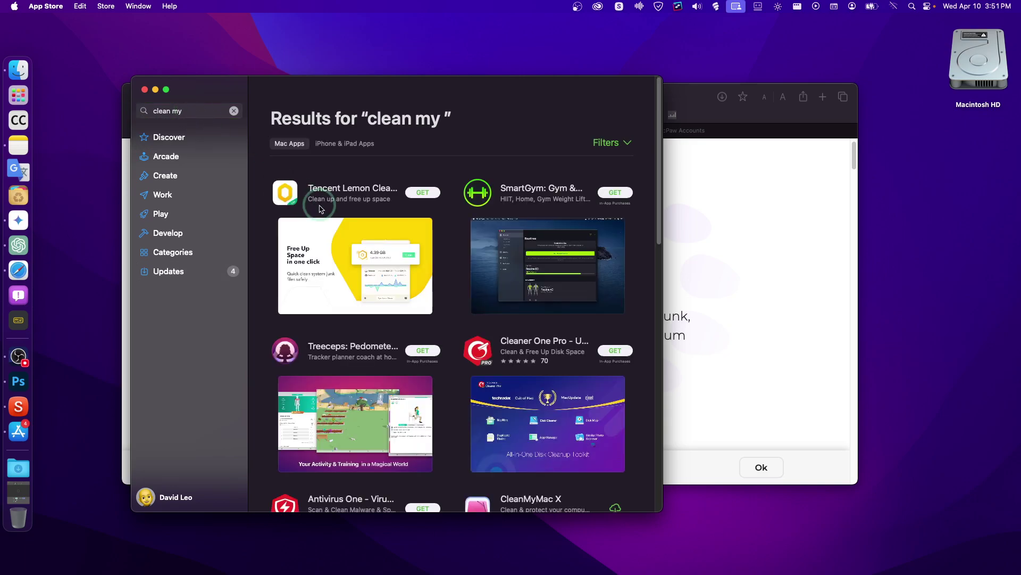
pyautogui.click(190, 111)
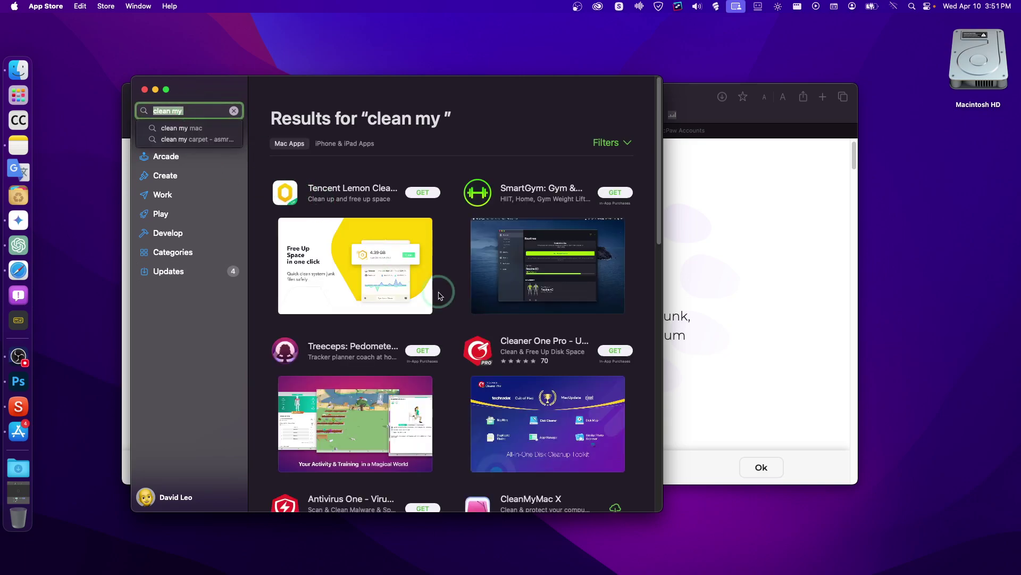
# Download CleanMyMac X from the App Store search results, view its product page and open the installed app
pyautogui.scroll(-1, 526, 381)
pyautogui.click(616, 500)
pyautogui.scroll(-3, 559, 476)
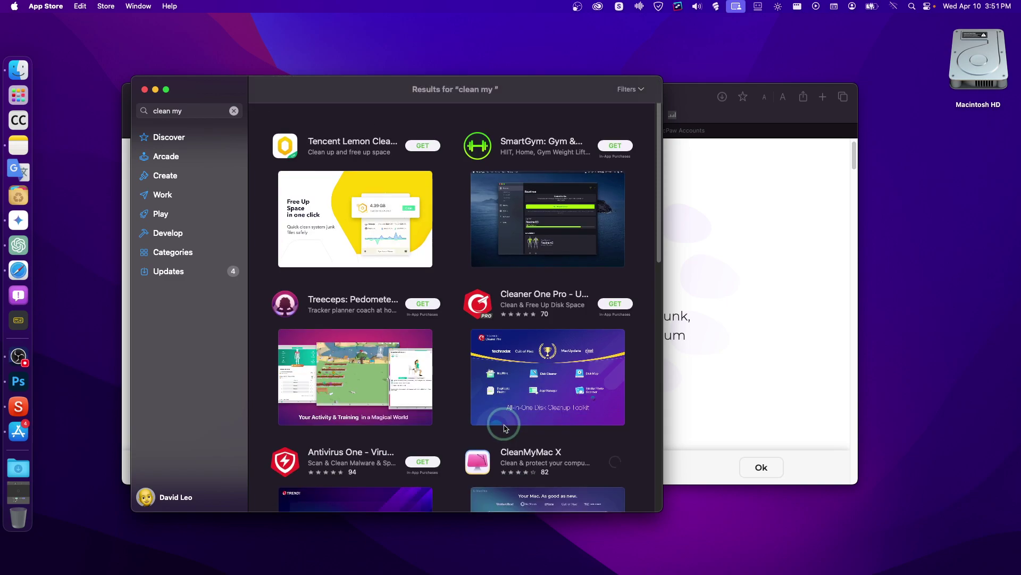
pyautogui.click(504, 447)
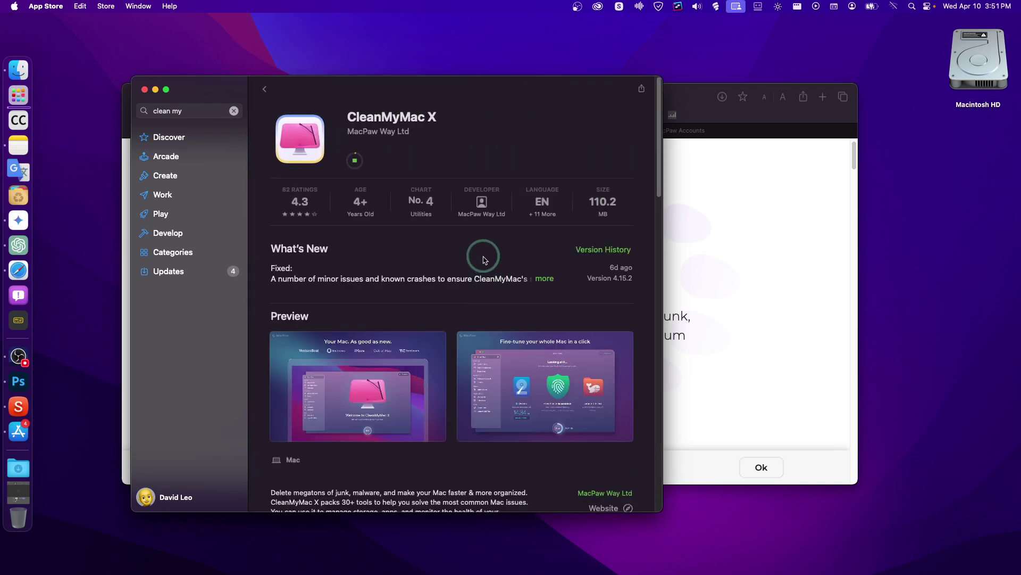
pyautogui.click(519, 214)
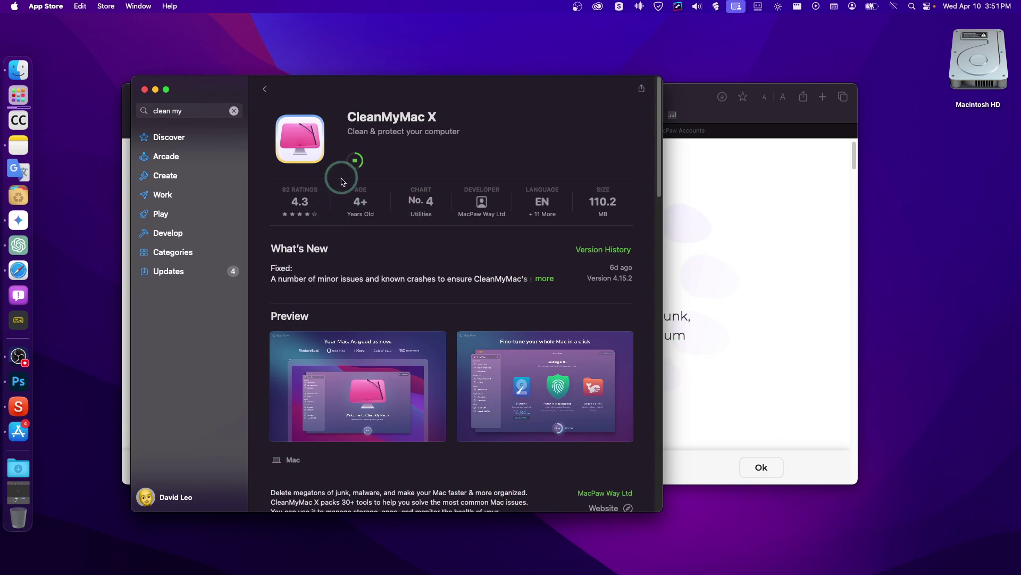
pyautogui.moveTo(366, 176)
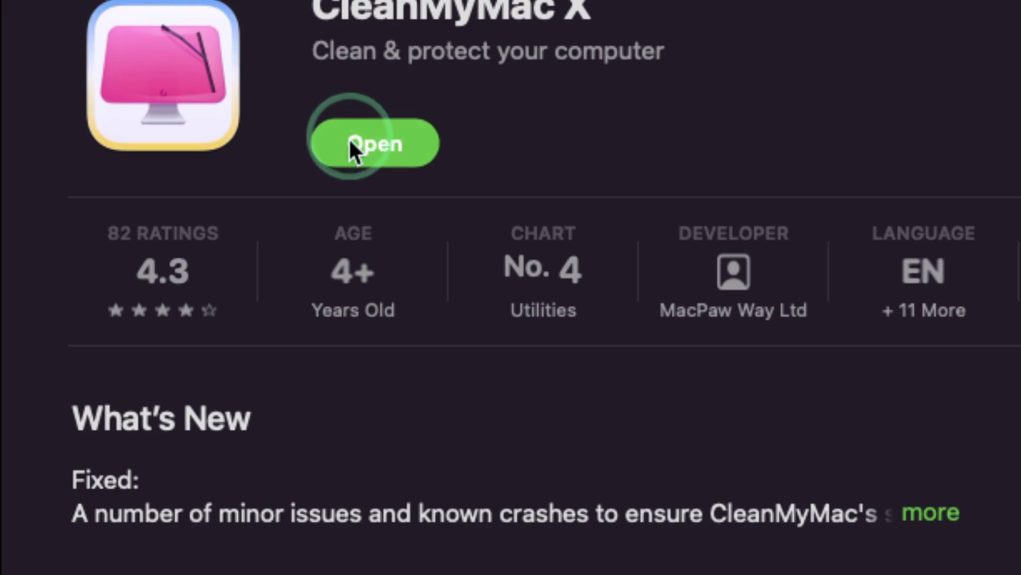
pyautogui.click(355, 142)
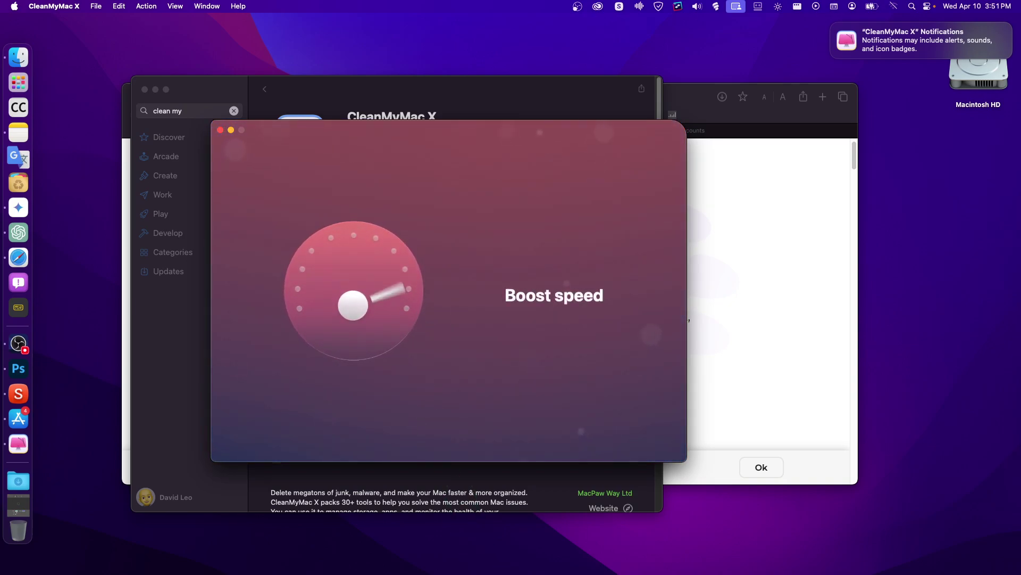
# Scan for System Junk in CleanMyMac X, granting access to the home folder and other apps' data, and try to clean the junk
pyautogui.press('super+Tab')
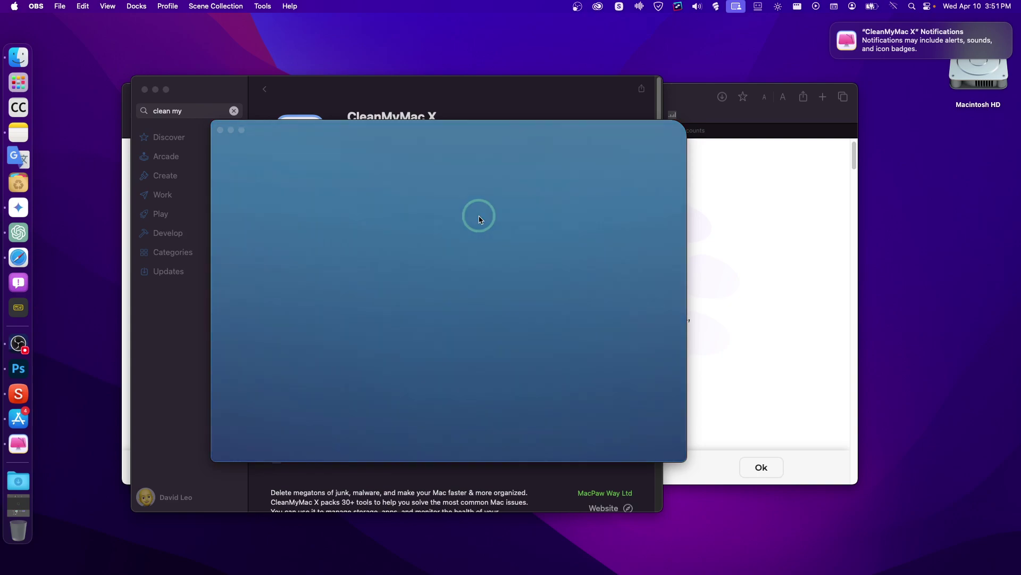
pyautogui.click(441, 128)
pyautogui.moveTo(442, 128); pyautogui.dragTo(484, 118)
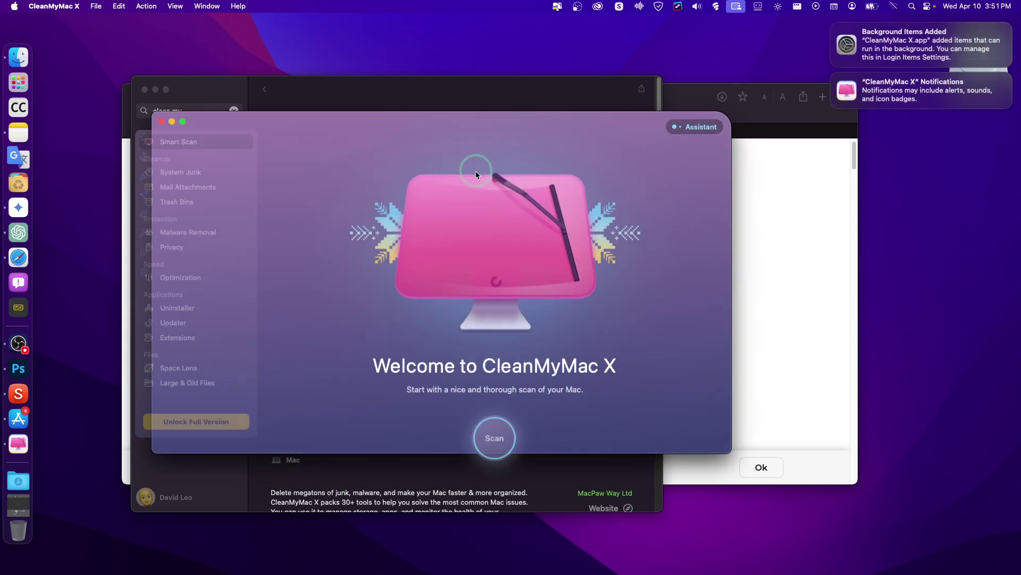
pyautogui.press('Down')
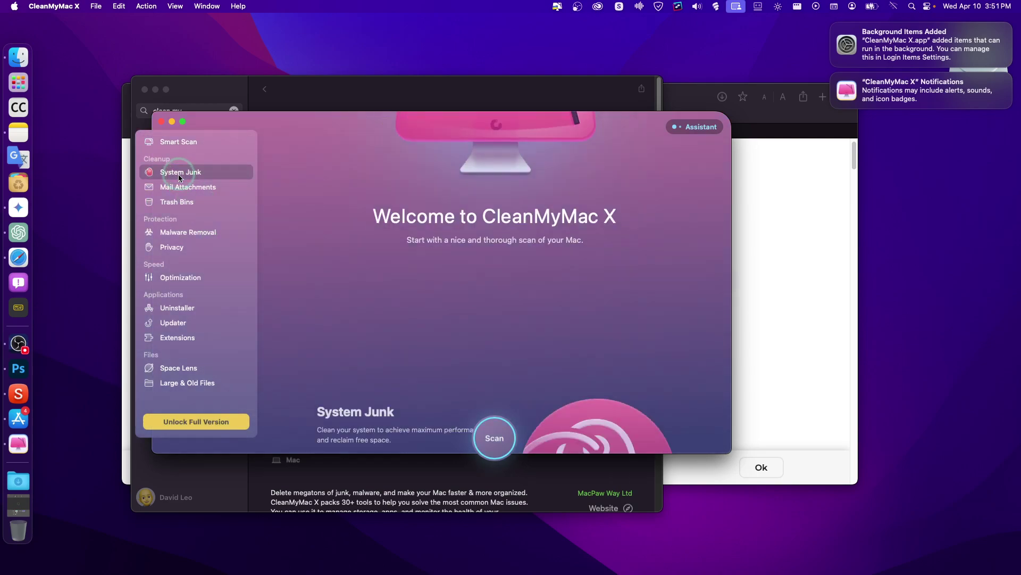
pyautogui.click(494, 431)
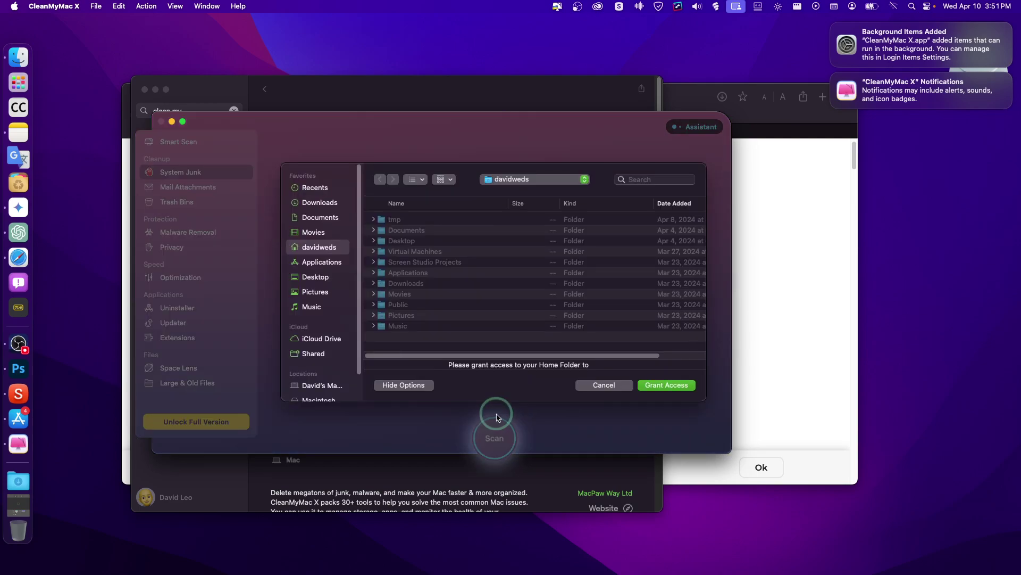
pyautogui.click(655, 386)
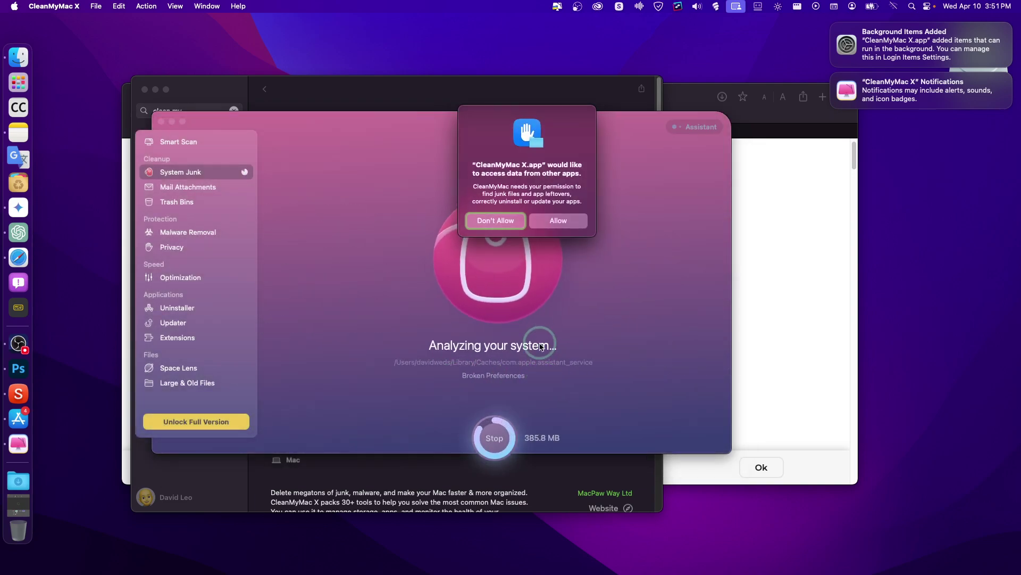
pyautogui.click(547, 221)
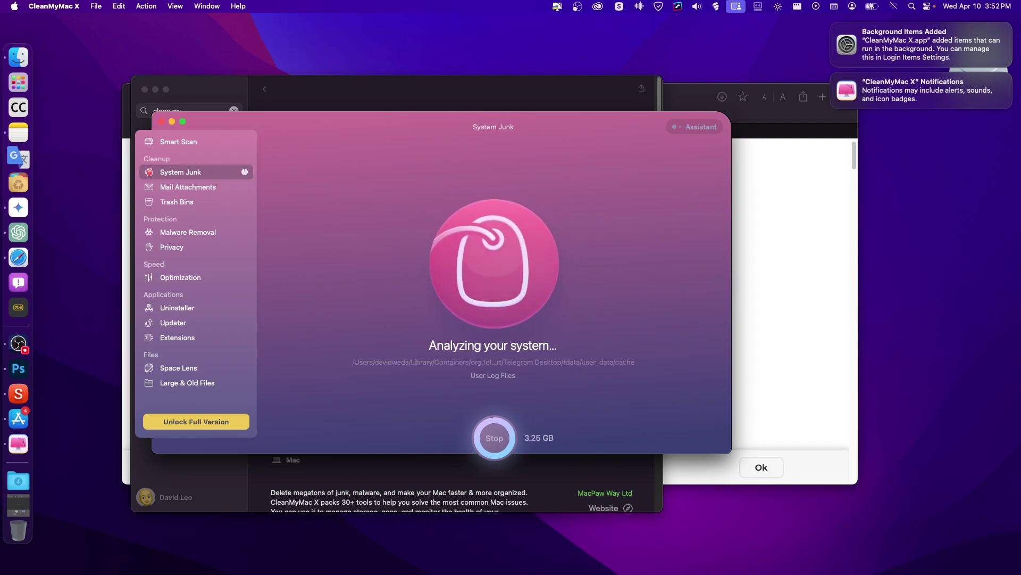
pyautogui.click(494, 438)
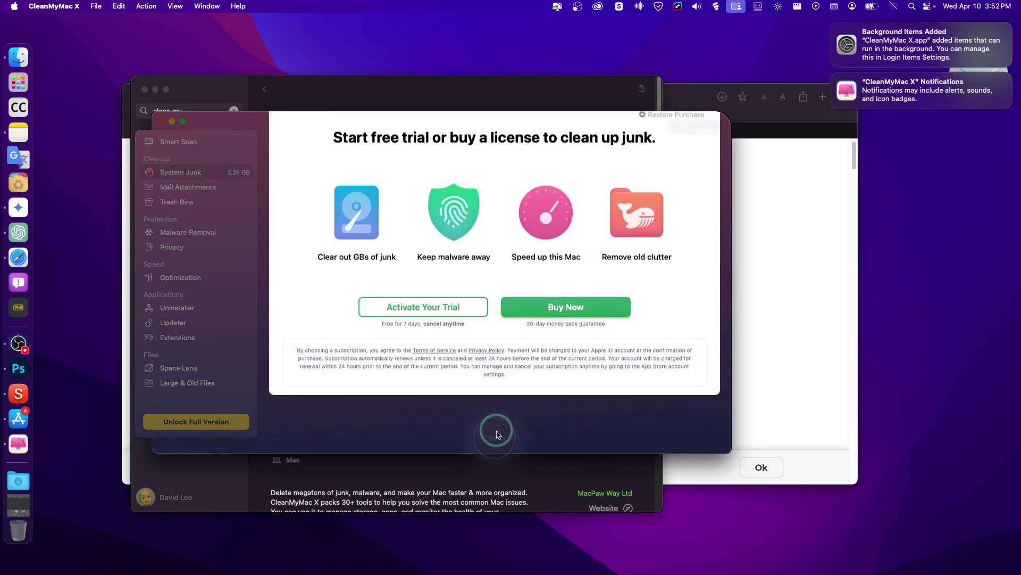
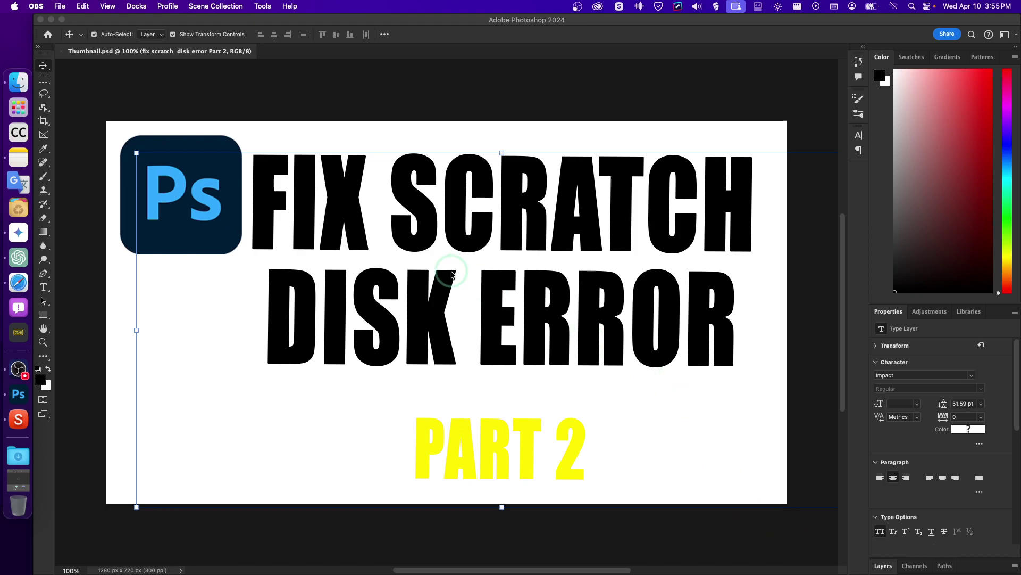
# In Photoshop's File Handling preferences, turn off Automatically Save Recovery Information and apply the change
pyautogui.click(75, 17)
pyautogui.click(97, 12)
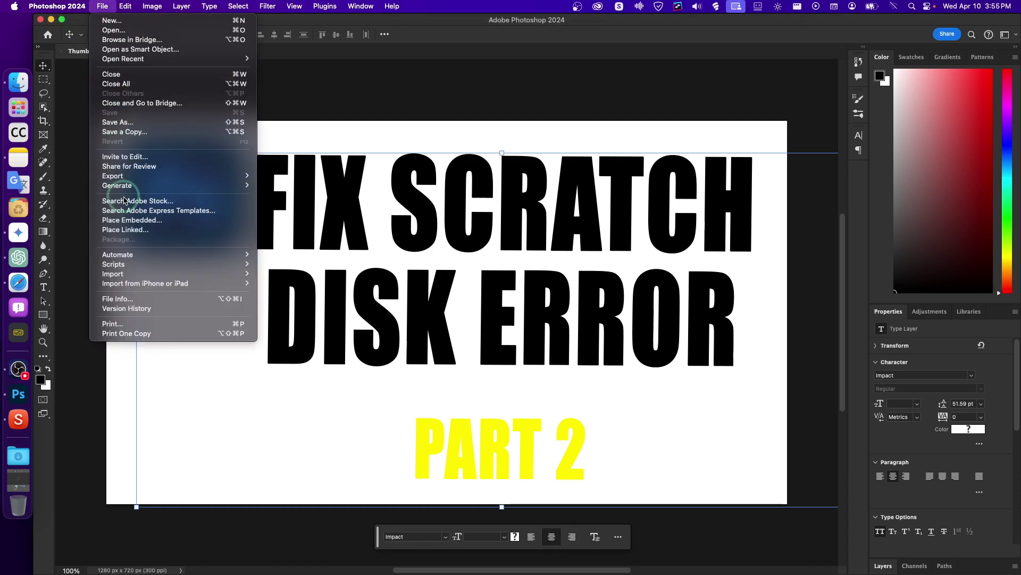
pyautogui.click(56, 9)
pyautogui.click(56, 10)
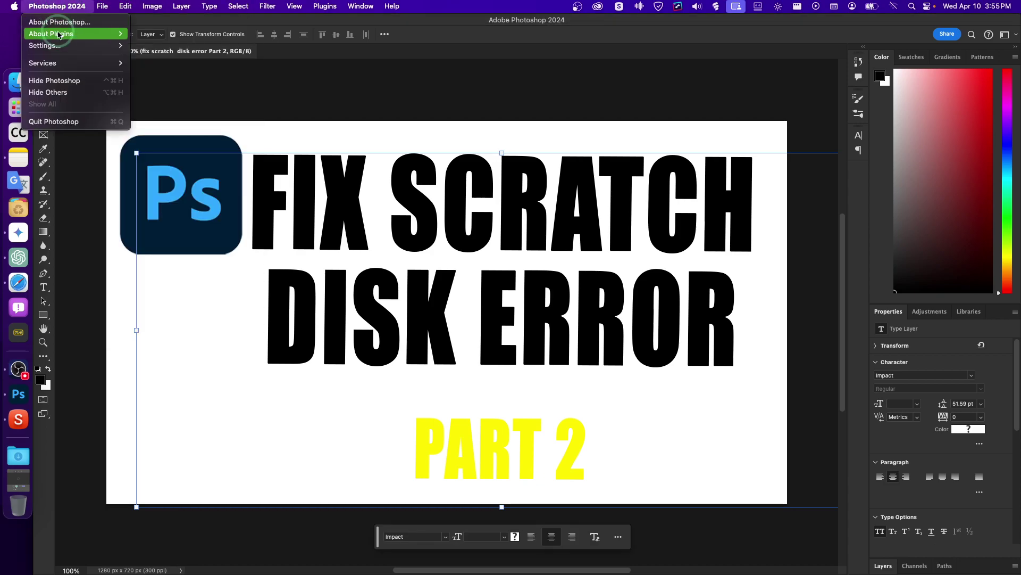
pyautogui.moveTo(69, 45)
pyautogui.click(153, 50)
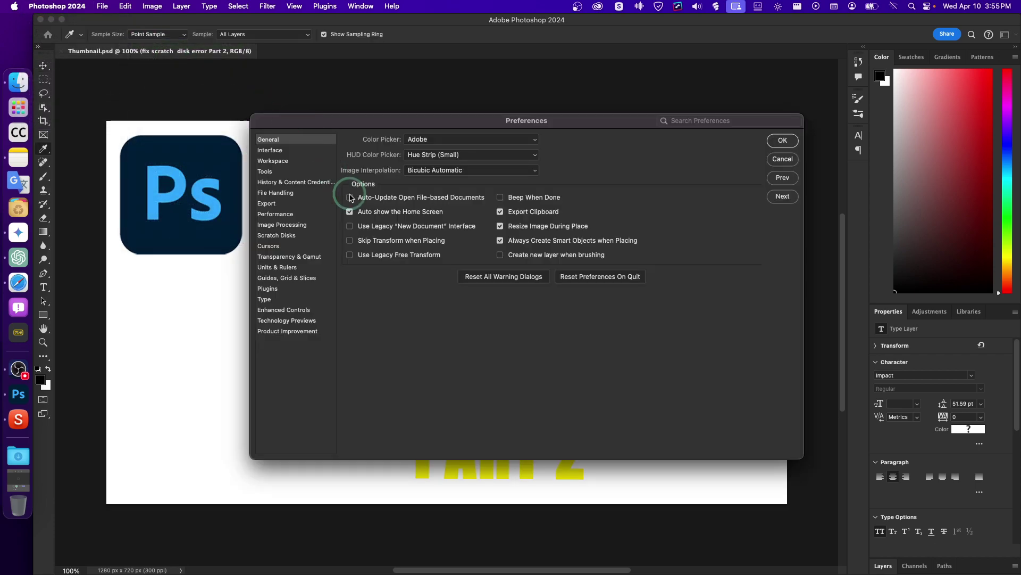
pyautogui.click(279, 193)
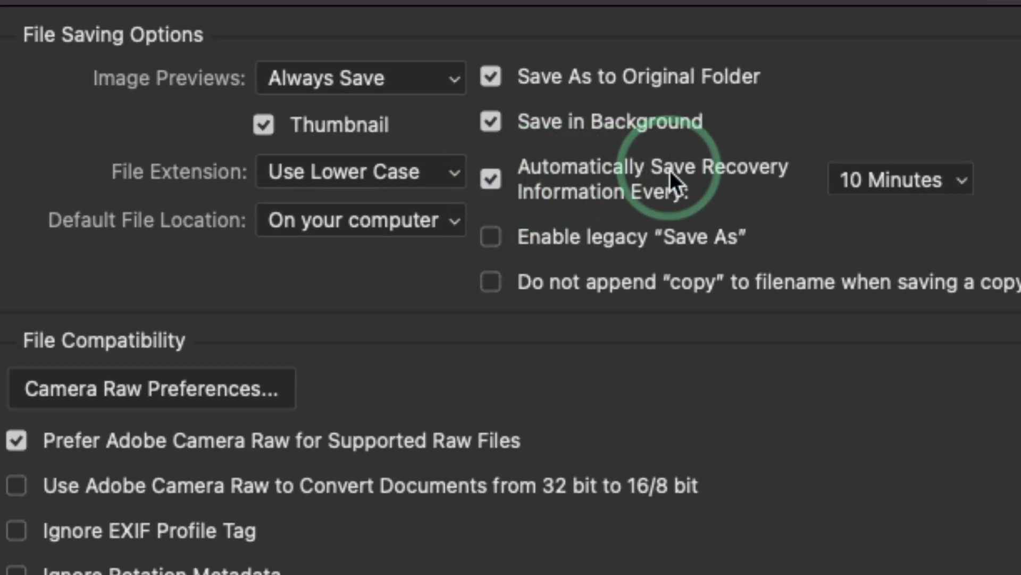
pyautogui.click(522, 164)
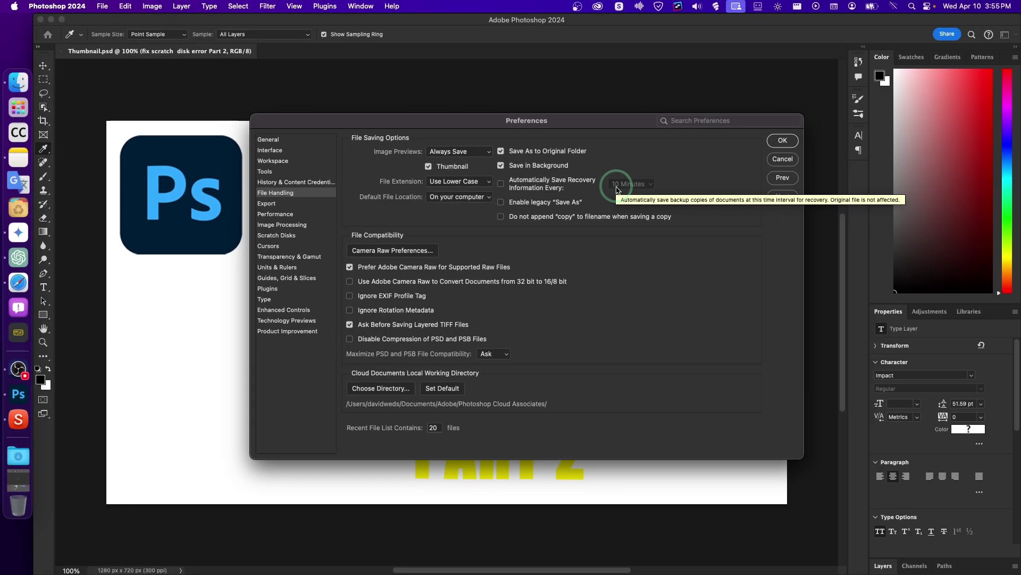
pyautogui.click(782, 141)
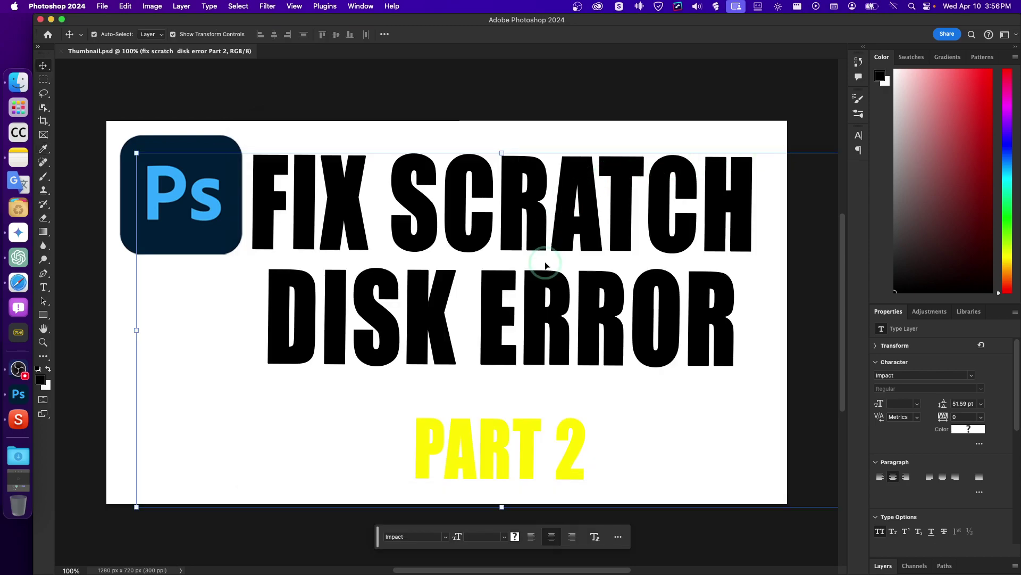
# Open Photoshop's General preferences to review the options and close the dialog without changing anything
pyautogui.press('super+Tab')
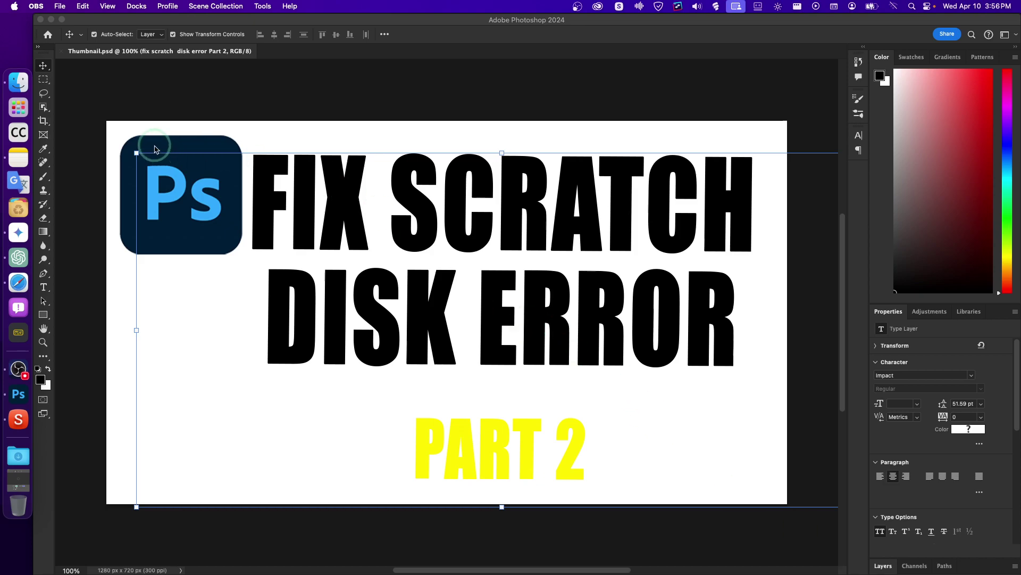
pyautogui.click(77, 28)
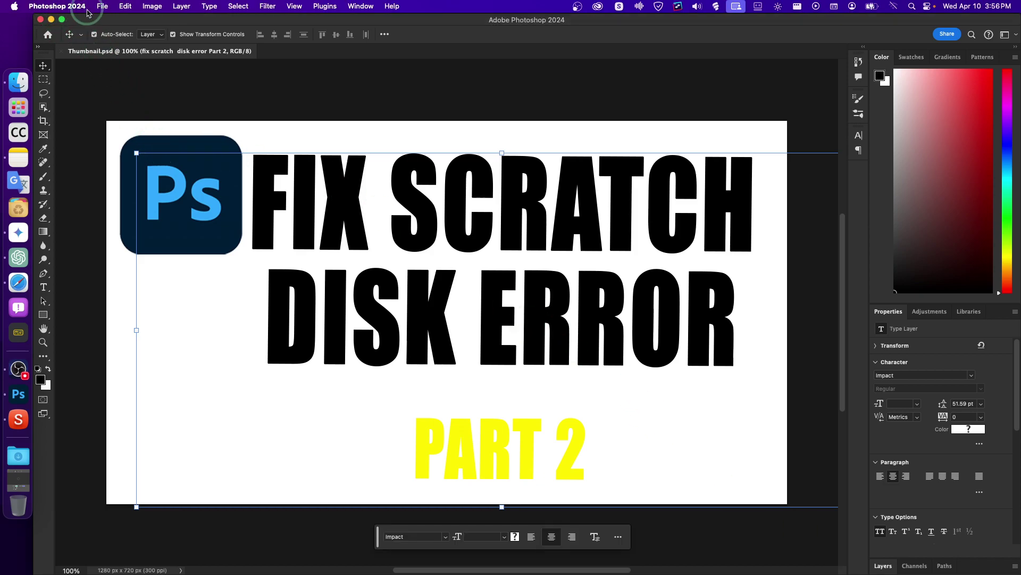
pyautogui.click(57, 6)
pyautogui.moveTo(83, 36)
pyautogui.click(160, 42)
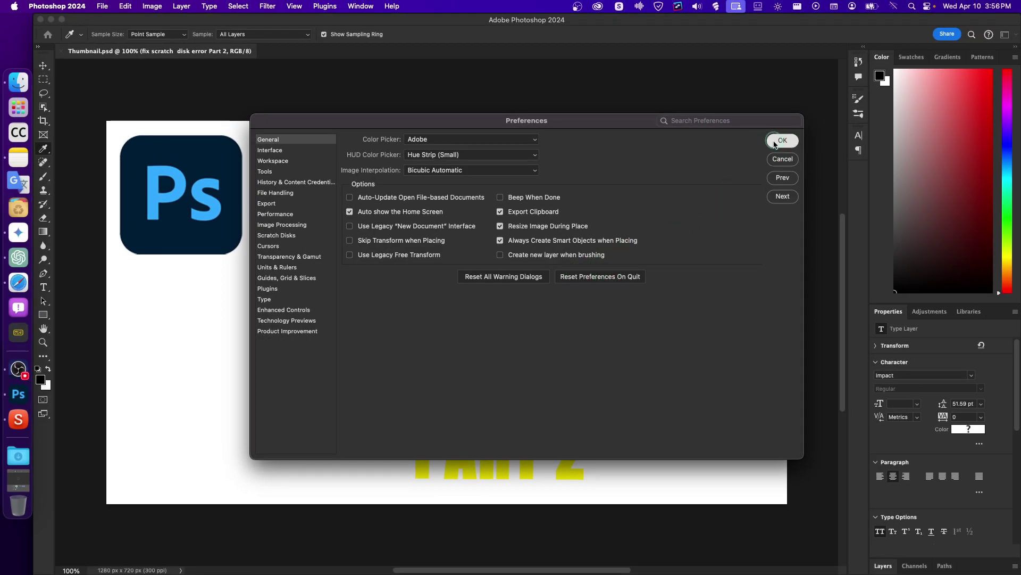
pyautogui.click(782, 141)
pyautogui.press('v')
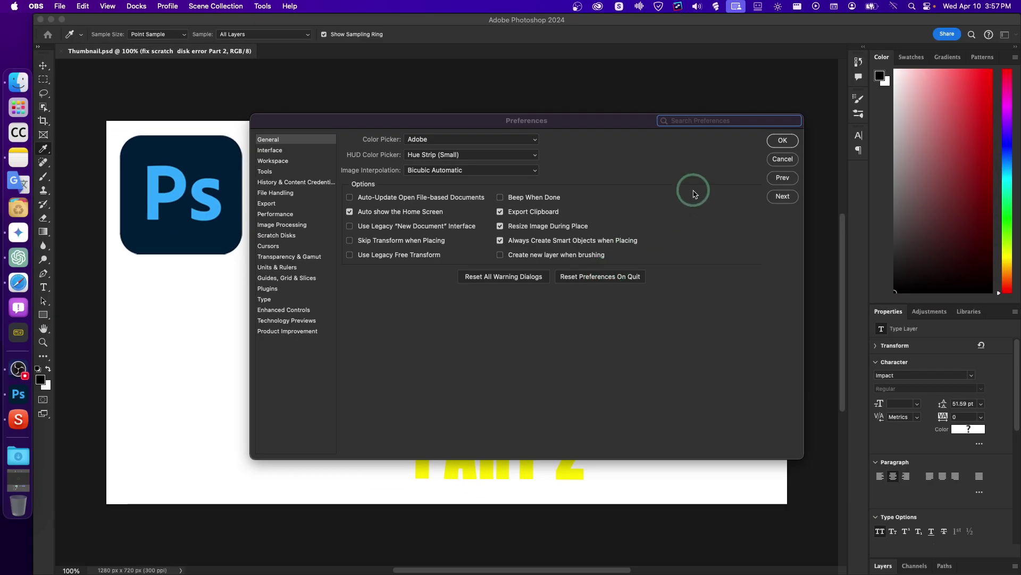
pyautogui.click(782, 158)
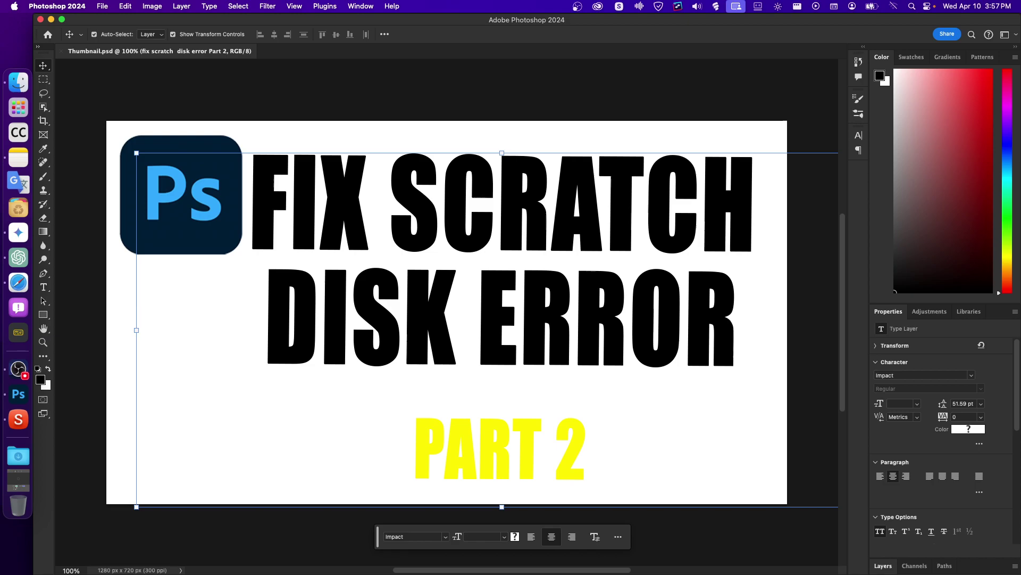
# Bring Photoshop to the front and launch the Terminal app
pyautogui.press('super+Tab')
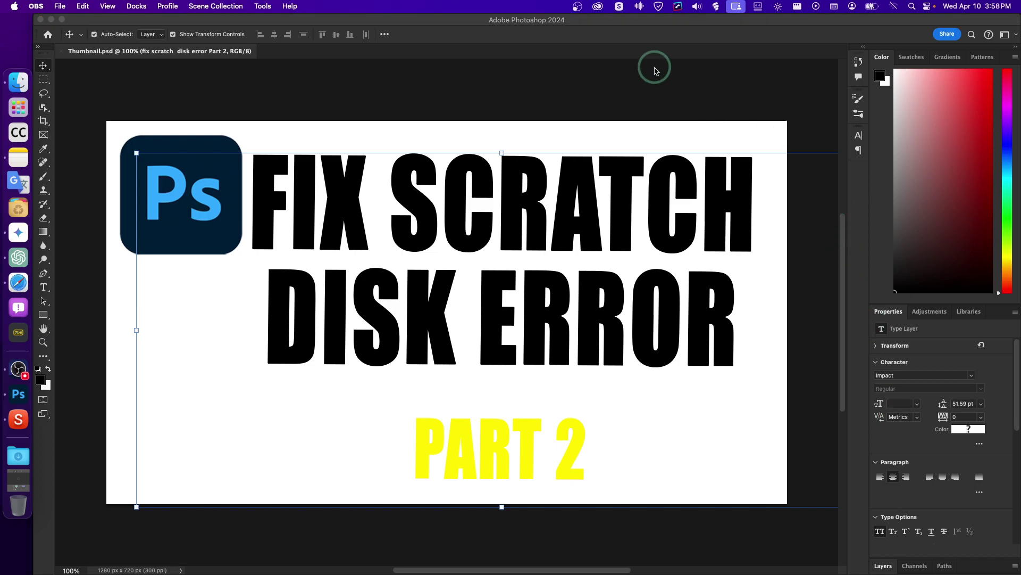
pyautogui.click(358, 85)
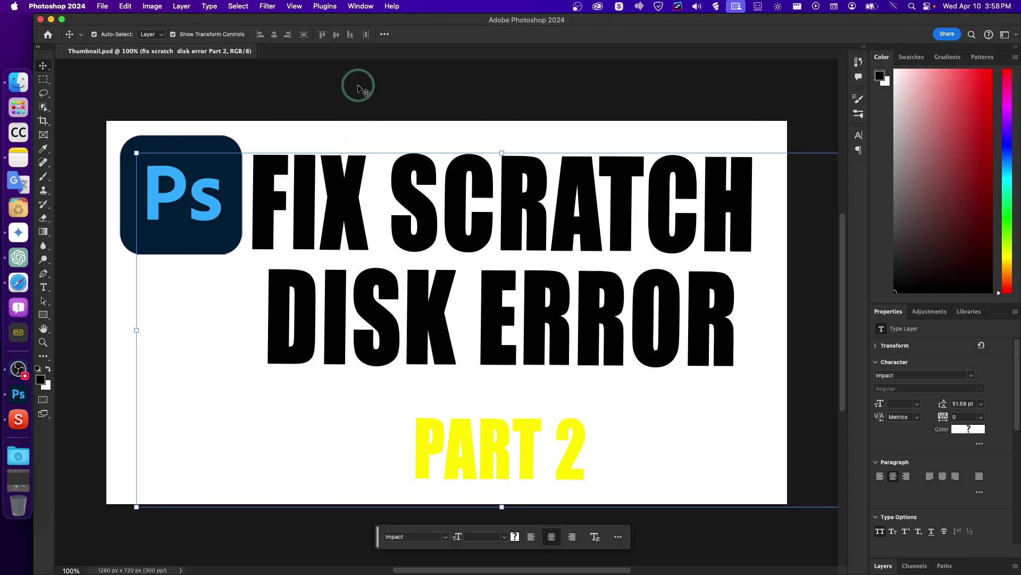
pyautogui.press('super+space')
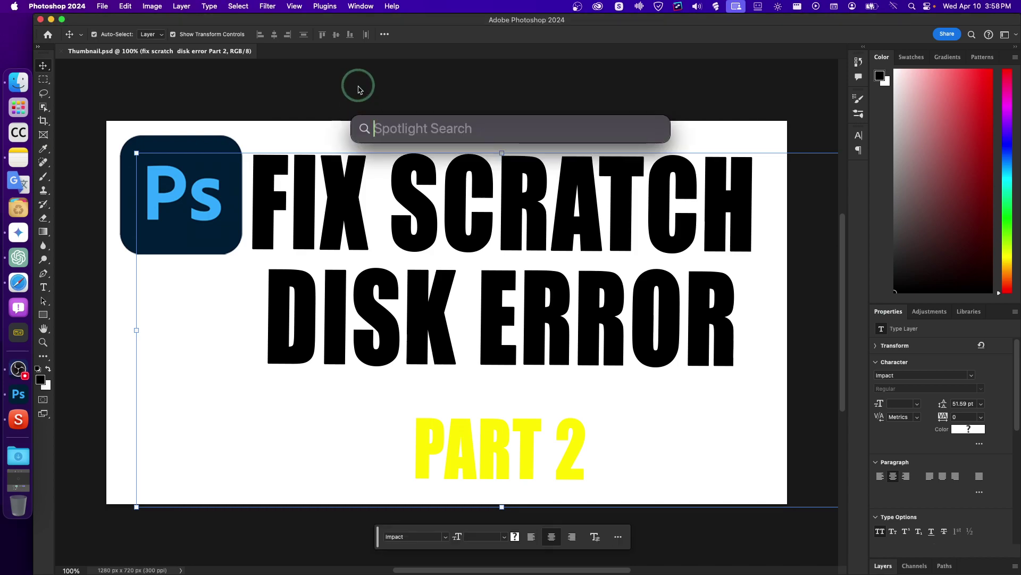
pyautogui.write('terminal.app')
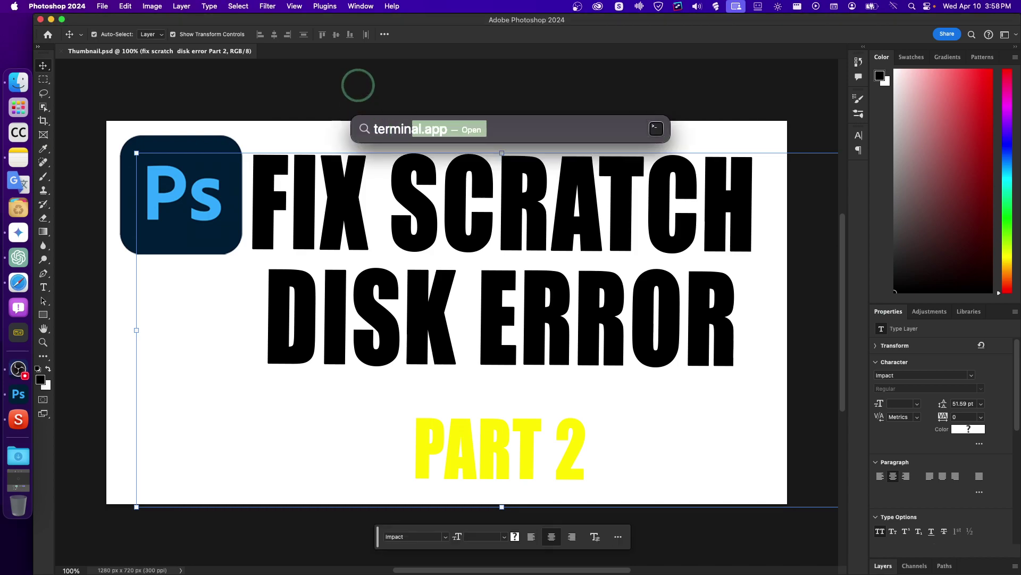
pyautogui.press('Return')
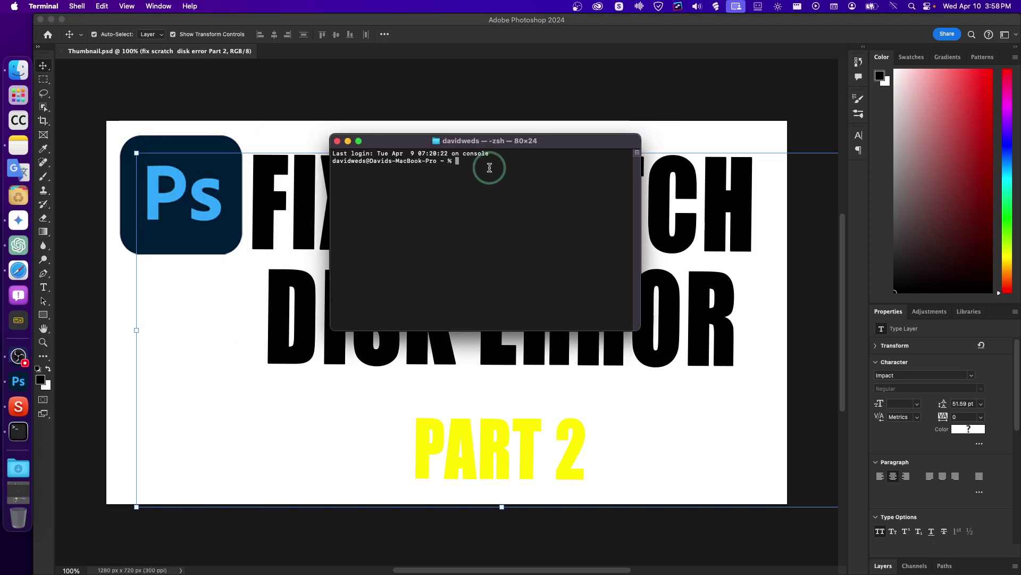
# Run the command "sudo purge" in Terminal and authorise it with the account password
pyautogui.write('sudo p')
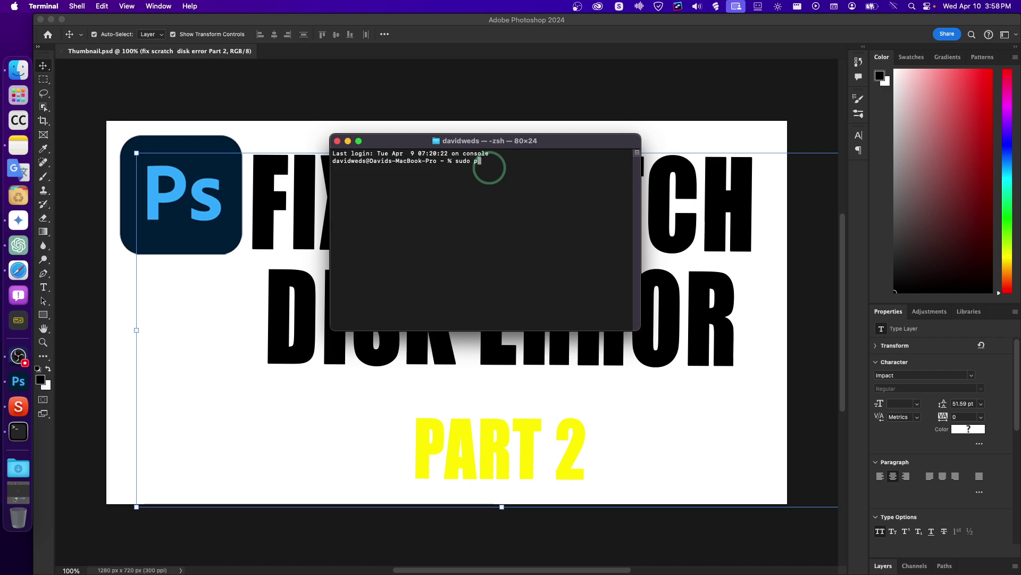
pyautogui.write('urge')
pyautogui.press('Return')
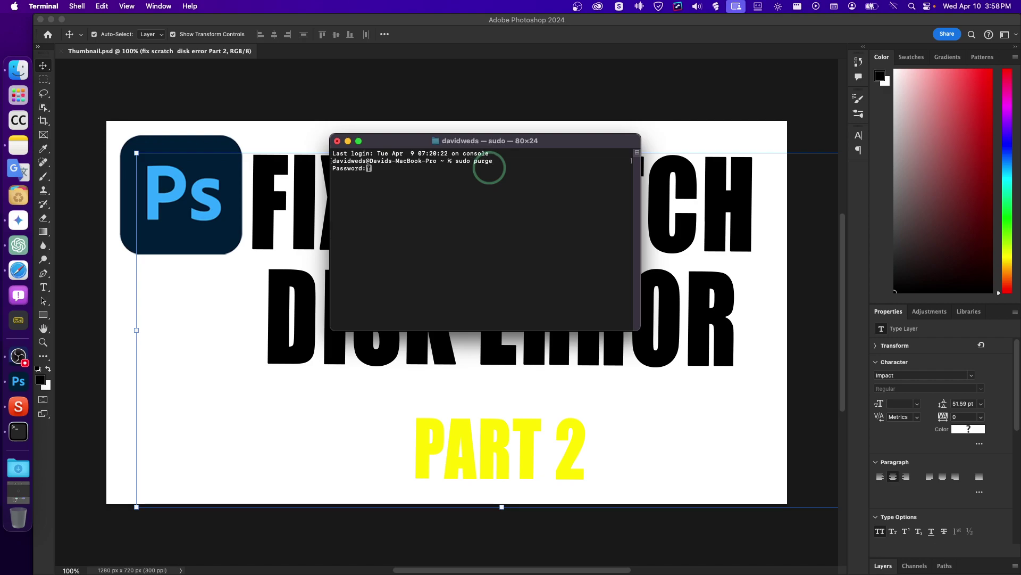
pyautogui.press('Return')
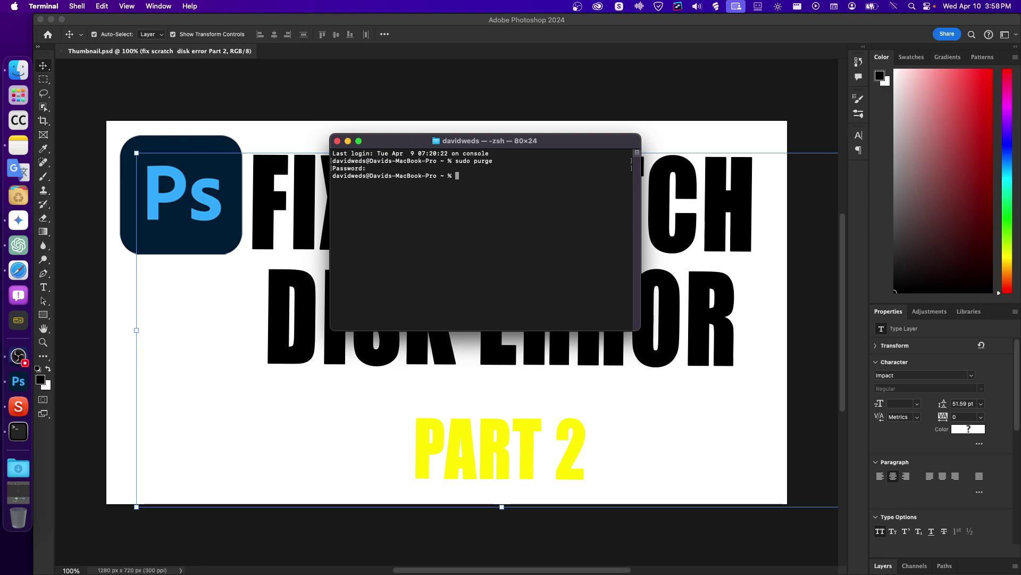
# Return to Photoshop, launch CleanMyMac X and dismiss its newsletter sign-up
pyautogui.press('super+Tab')
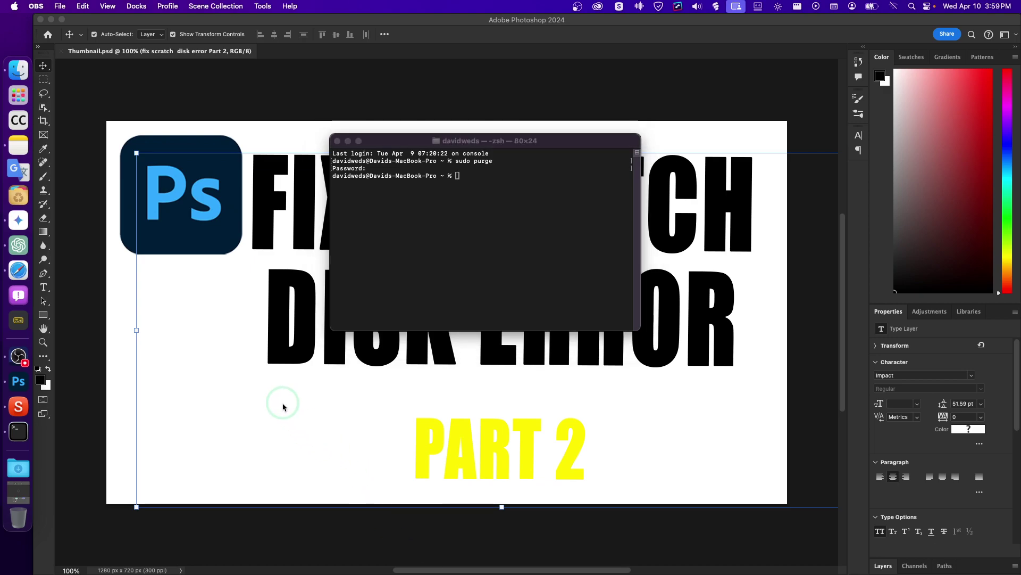
pyautogui.click(270, 80)
pyautogui.press('super+space')
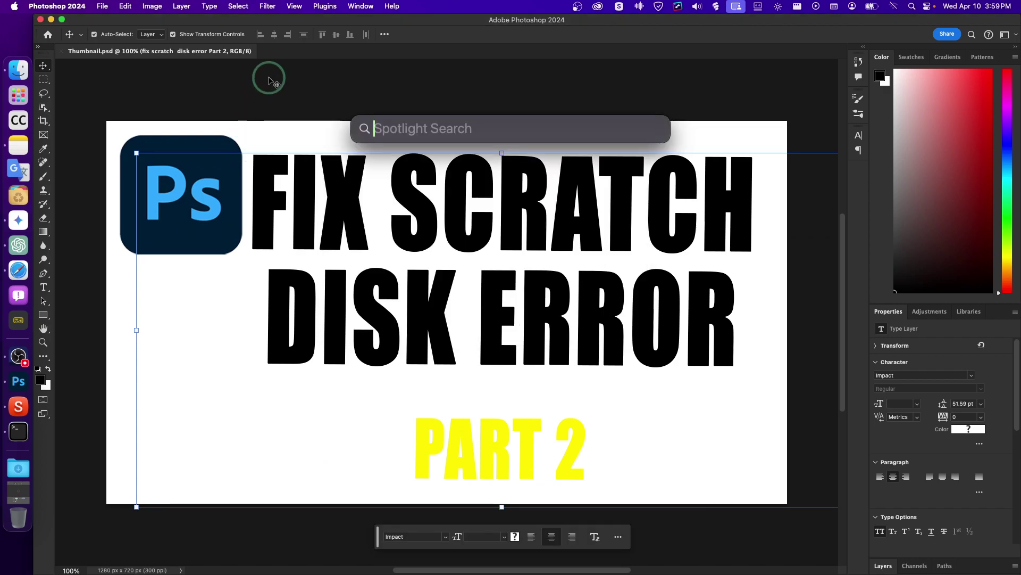
pyautogui.write('cleanmymac')
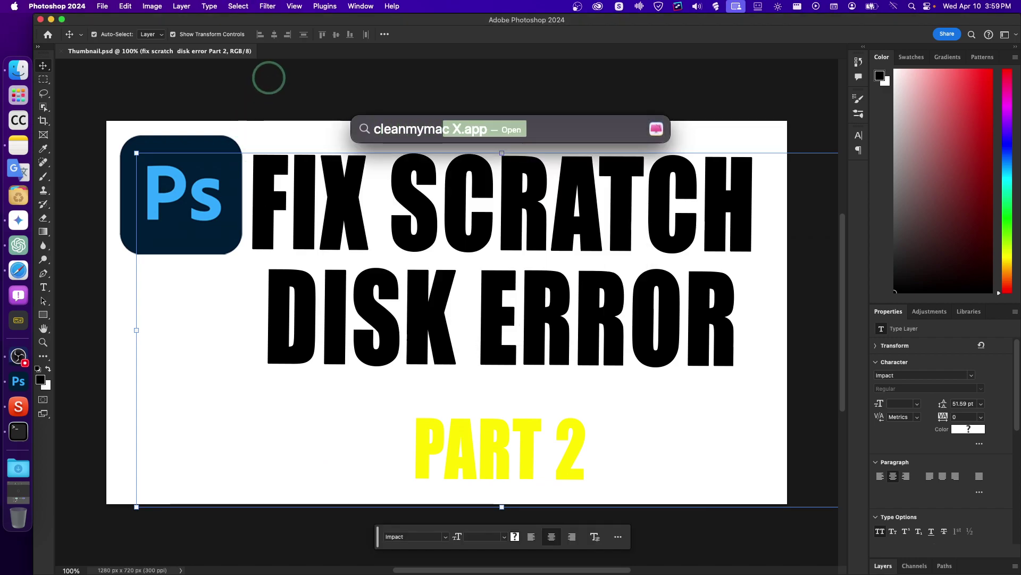
pyautogui.press('Return')
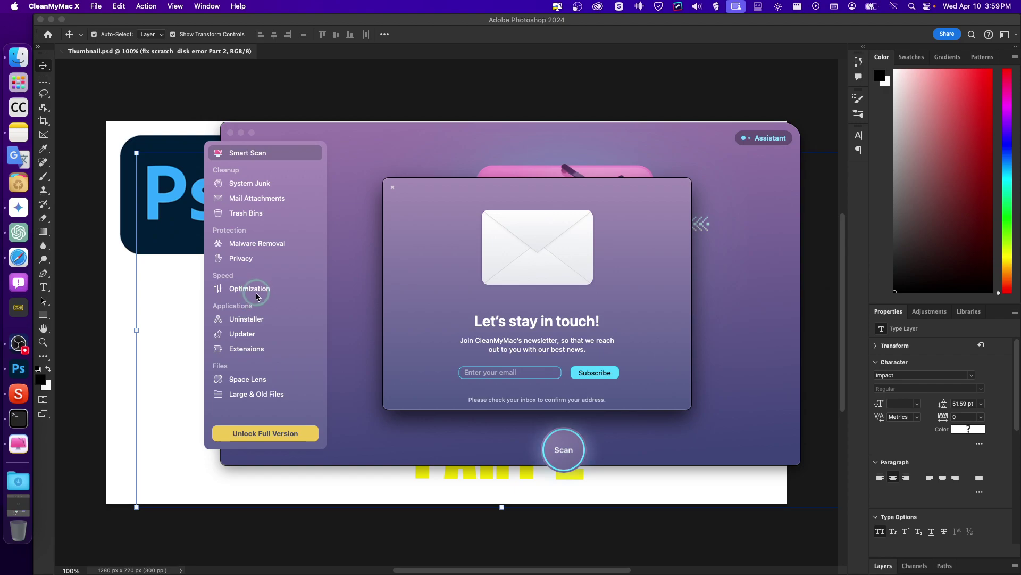
pyautogui.click(393, 186)
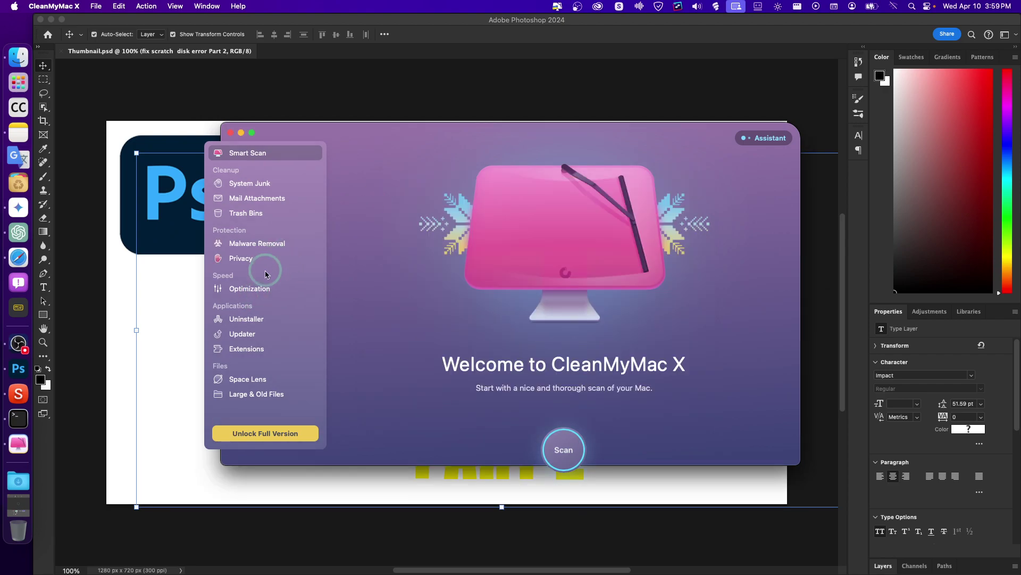
# Review the Login Items in CleanMyMac X's Optimization module and close its window
pyautogui.click(267, 295)
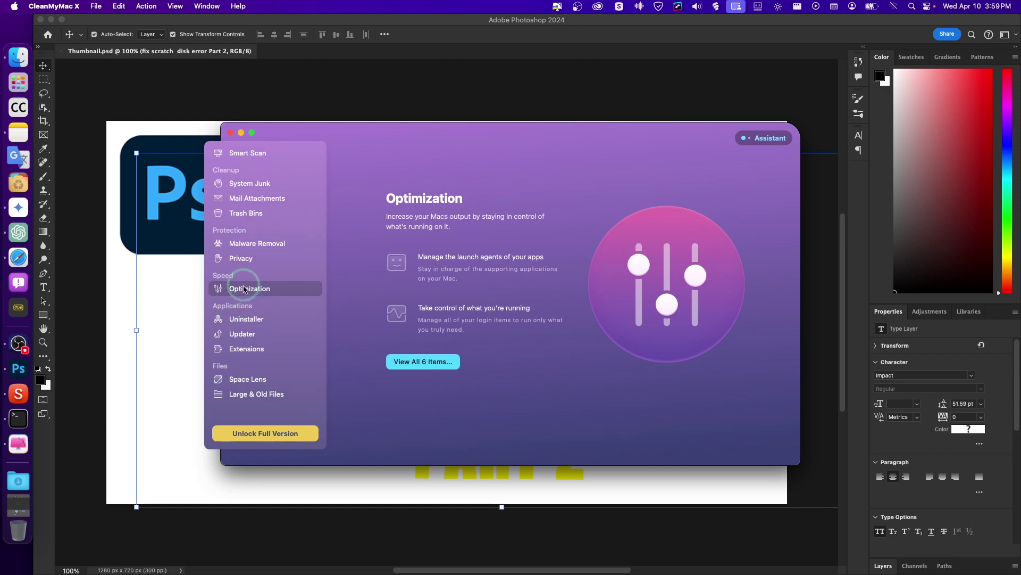
pyautogui.moveTo(427, 377); pyautogui.dragTo(425, 377)
pyautogui.click(246, 154)
pyautogui.click(231, 139)
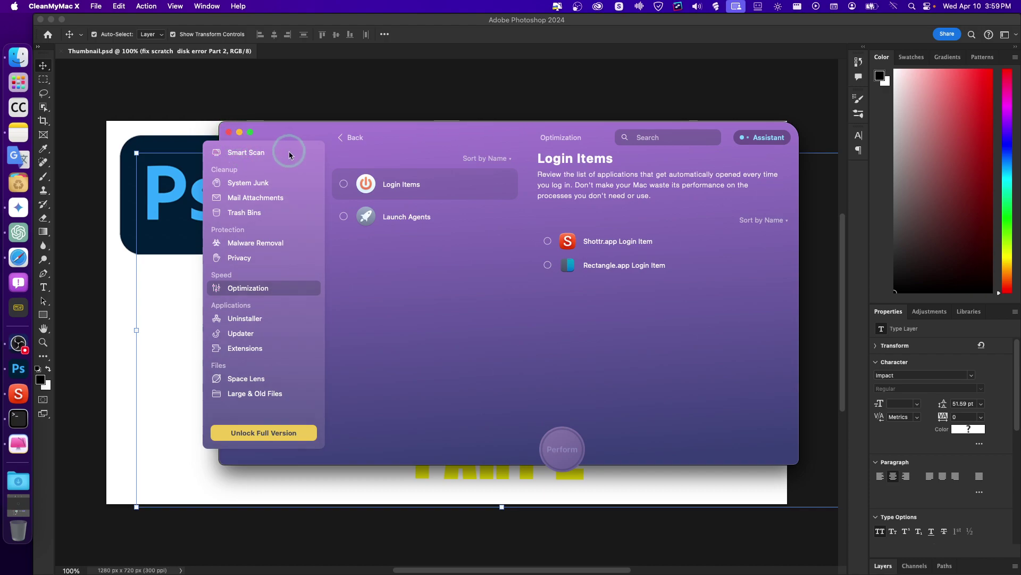
pyautogui.click(229, 133)
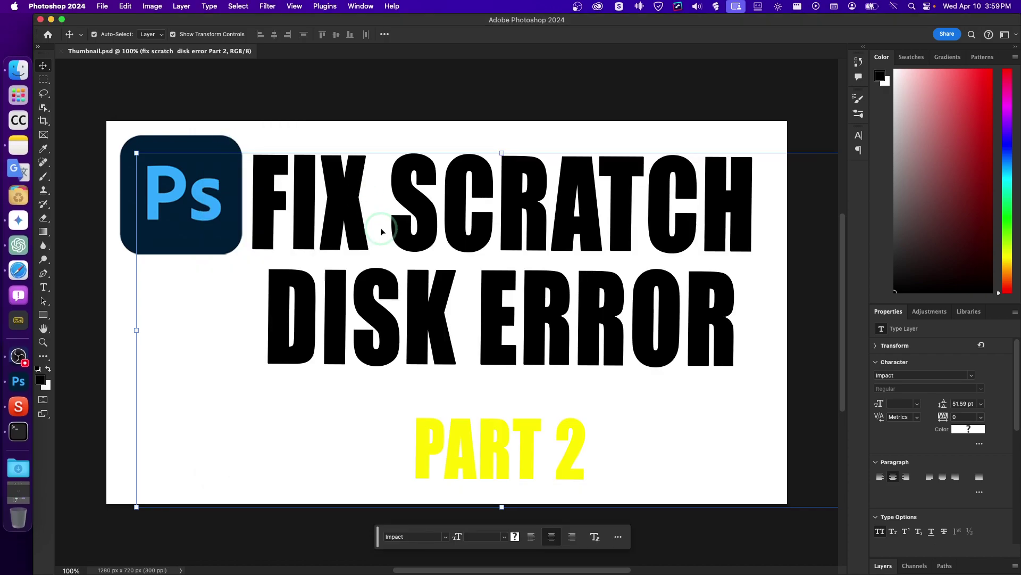